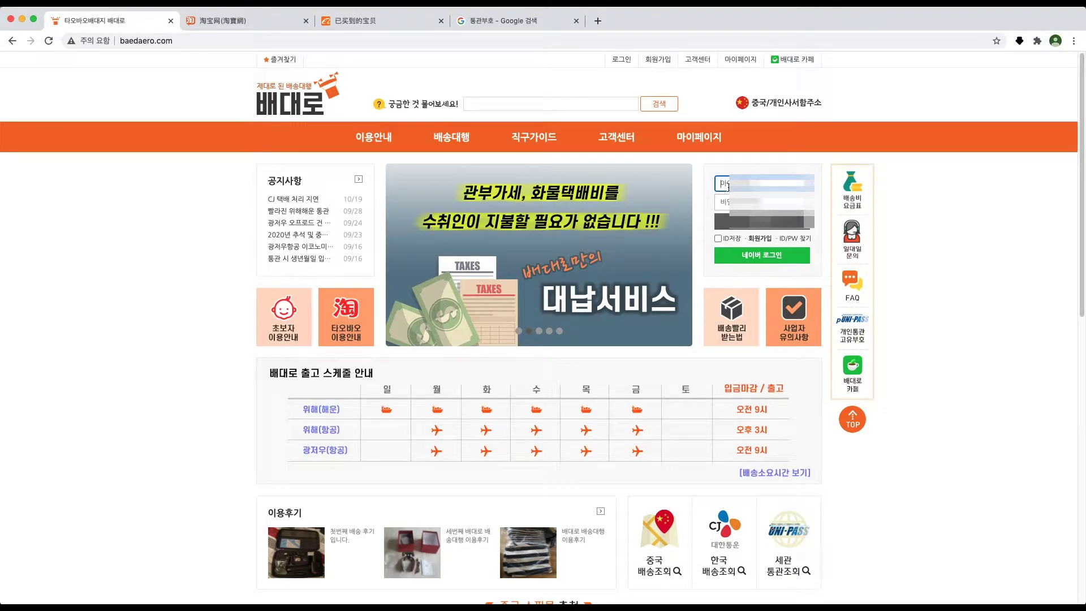
Step: Log in to the 배대로 site and check the order awaiting shipment in the Taobao purchase list
key("Return")
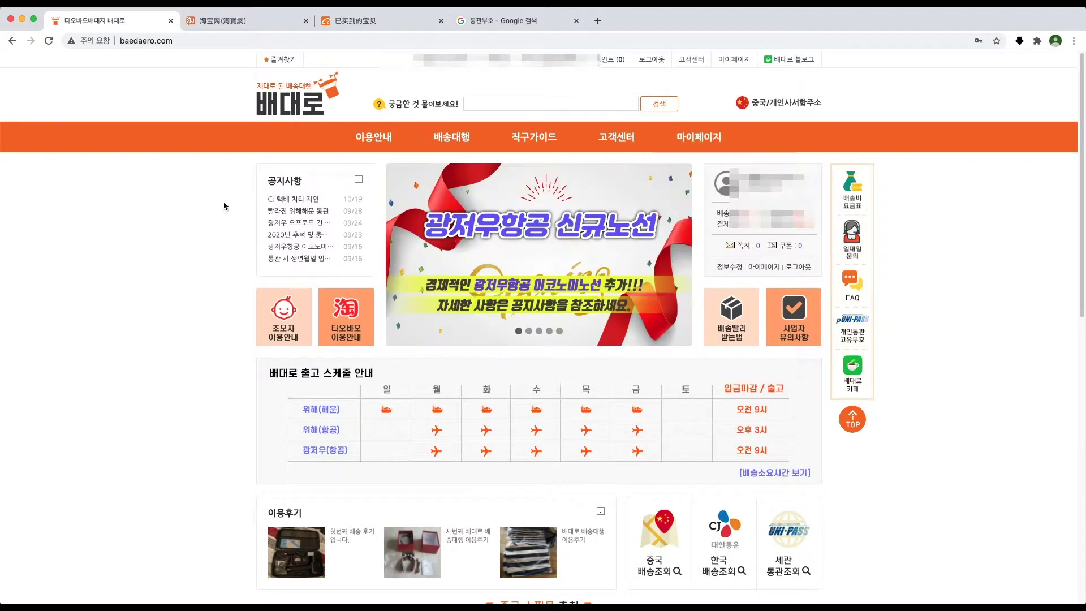
left_click(237, 20)
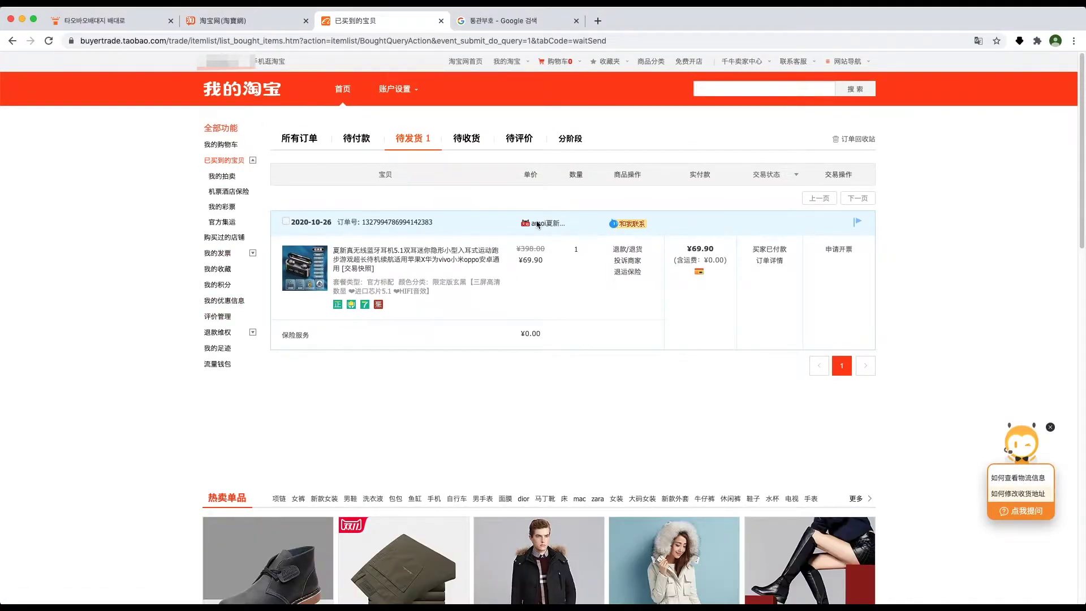
key("super+1")
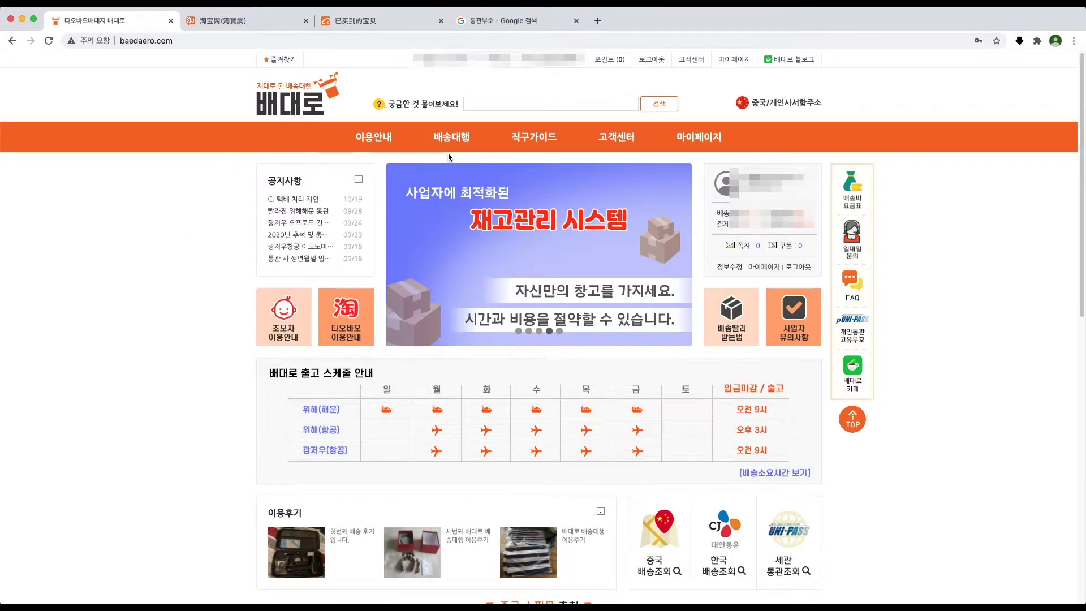
Step: Open the 배송대행신청 방법 guide and examine the 노선별 소요시간 page with its delivery times per route
mouse_move(457, 135)
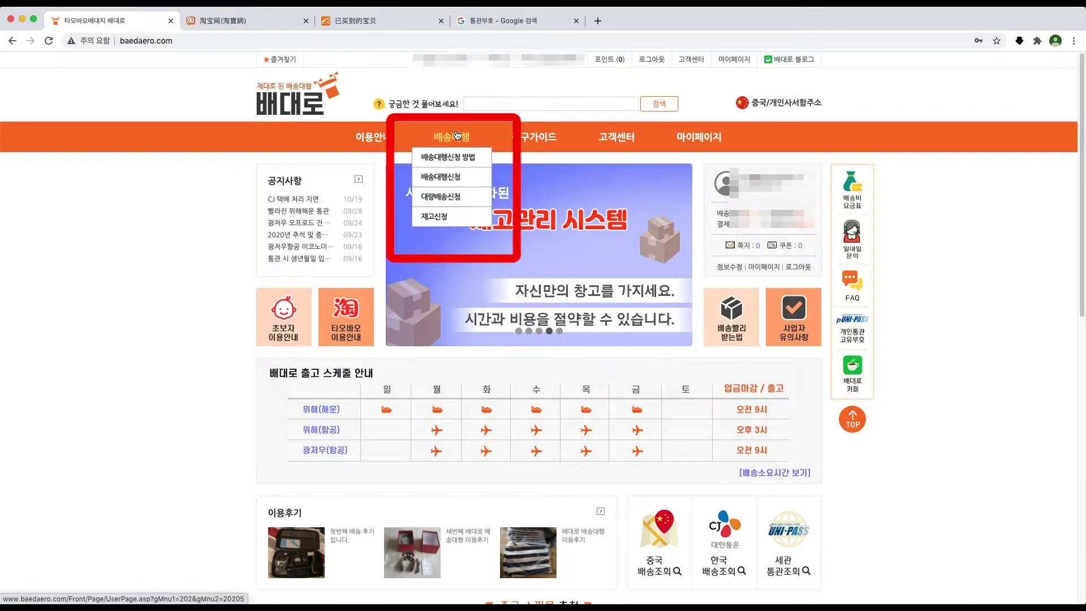
left_click(484, 165)
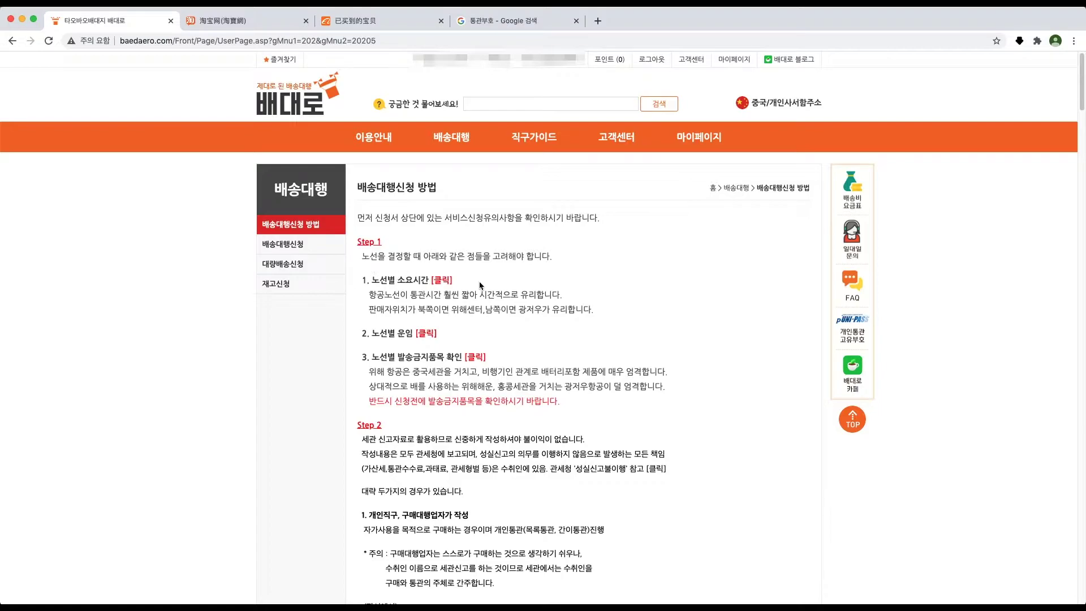
left_click(444, 281)
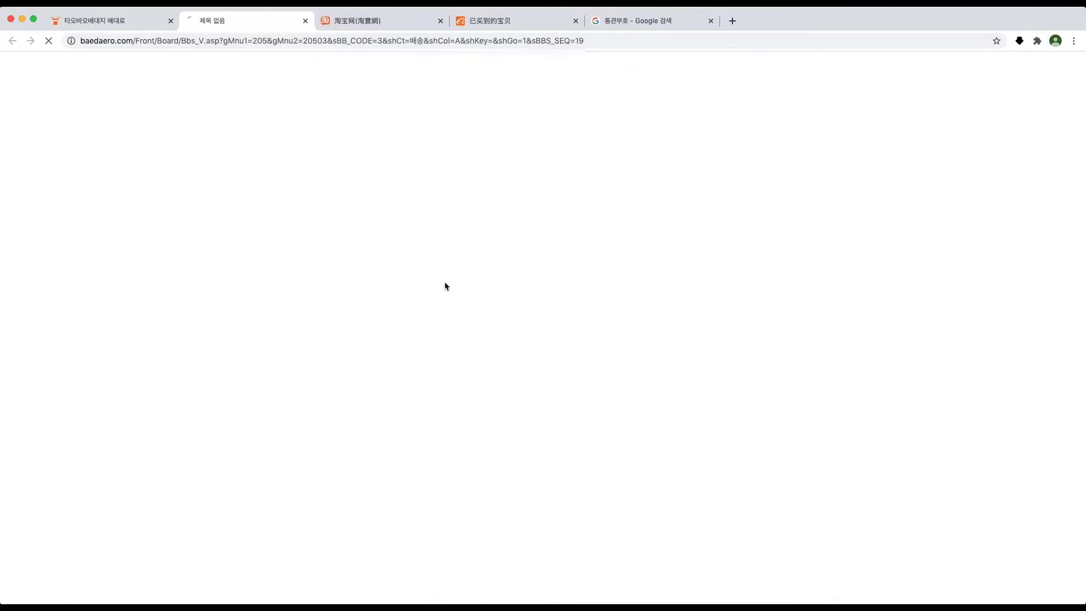
scroll(461, 283, "down", 3)
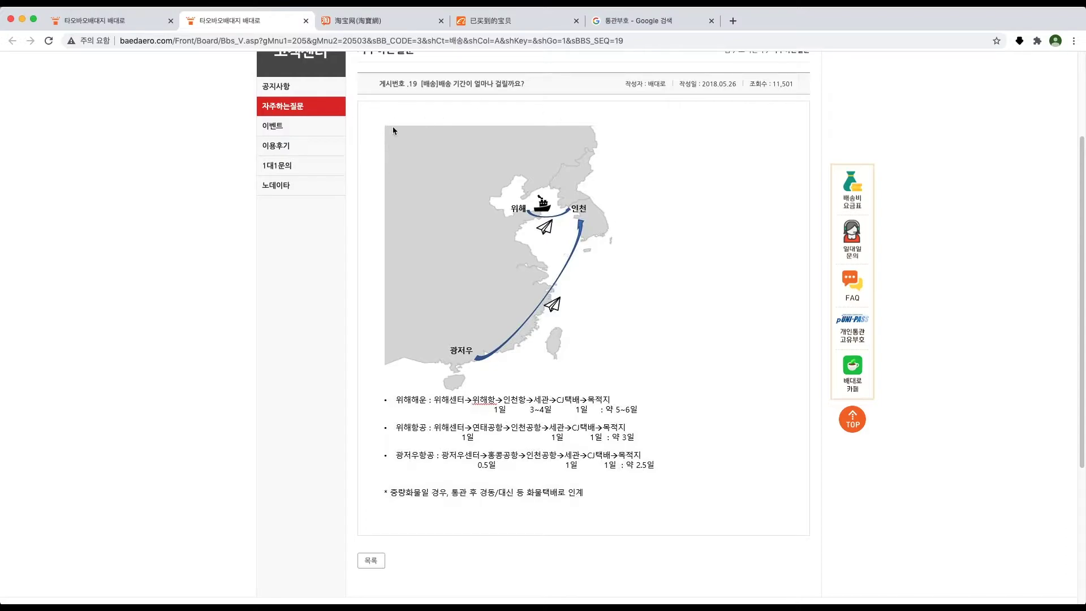
Step: Open 노선별 운임 from the application guide and compare the rate tables for 위해 (해운), 위해 (항공) and 광저우 (항공(이코노미))
key("ctrl+shift+Tab")
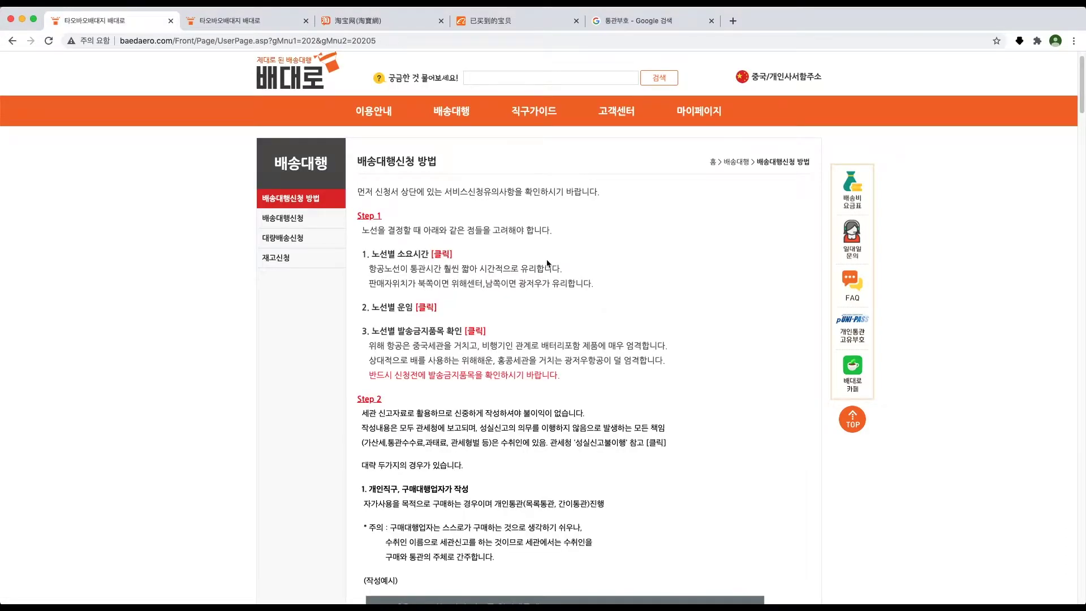
left_click(426, 308)
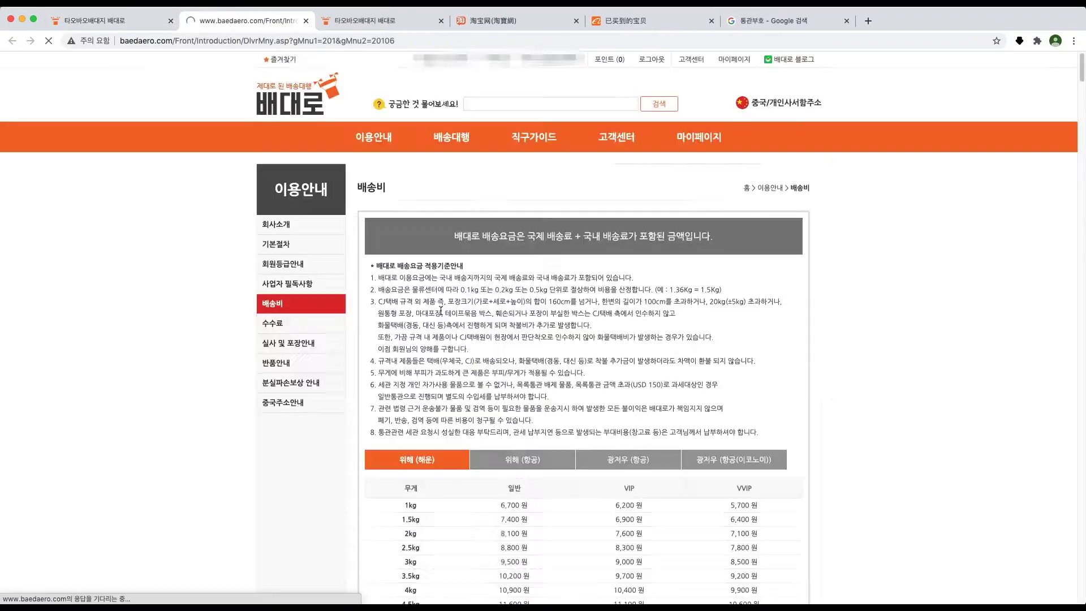
scroll(493, 328, "down", 2)
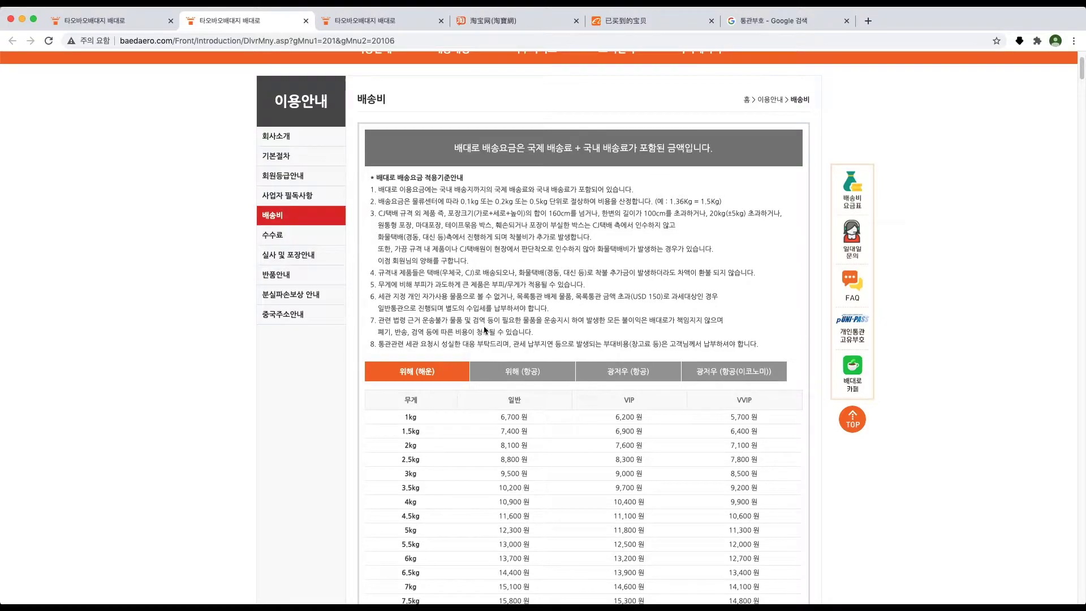
scroll(485, 331, "down", 1)
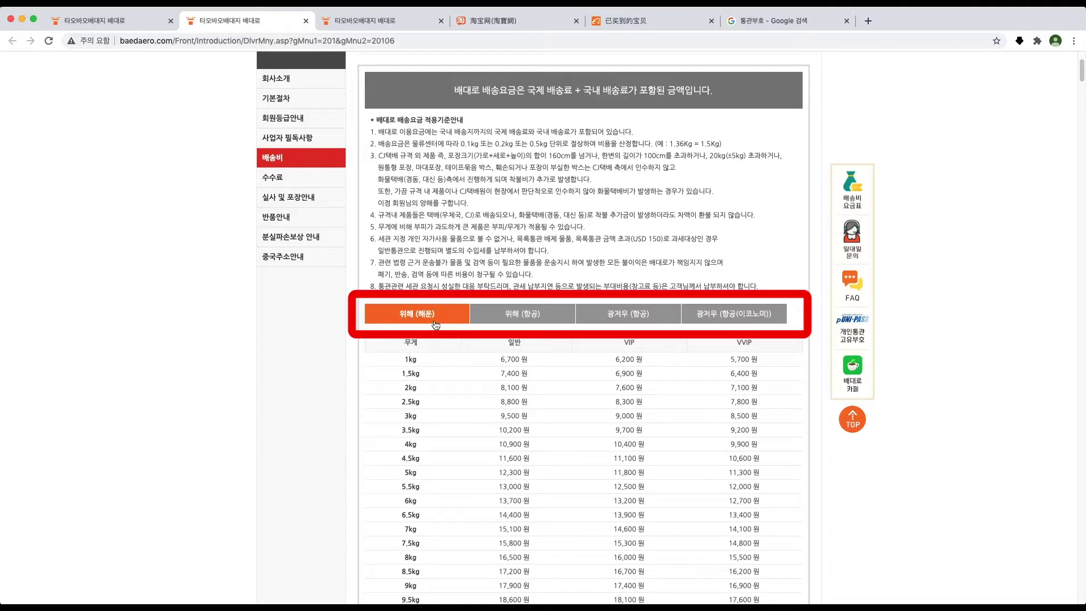
left_click(541, 314)
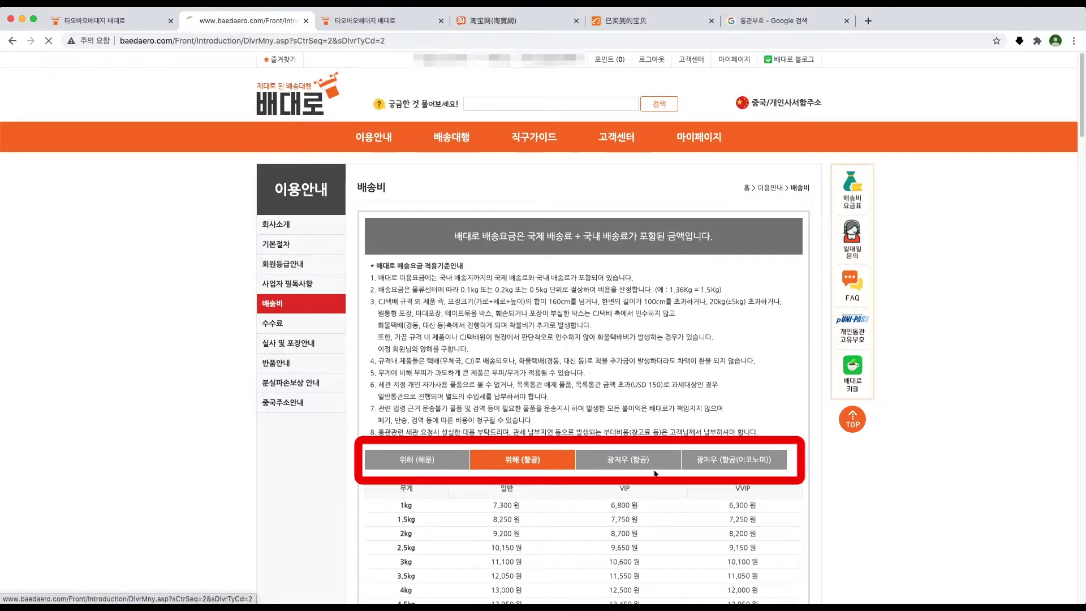
left_click(730, 465)
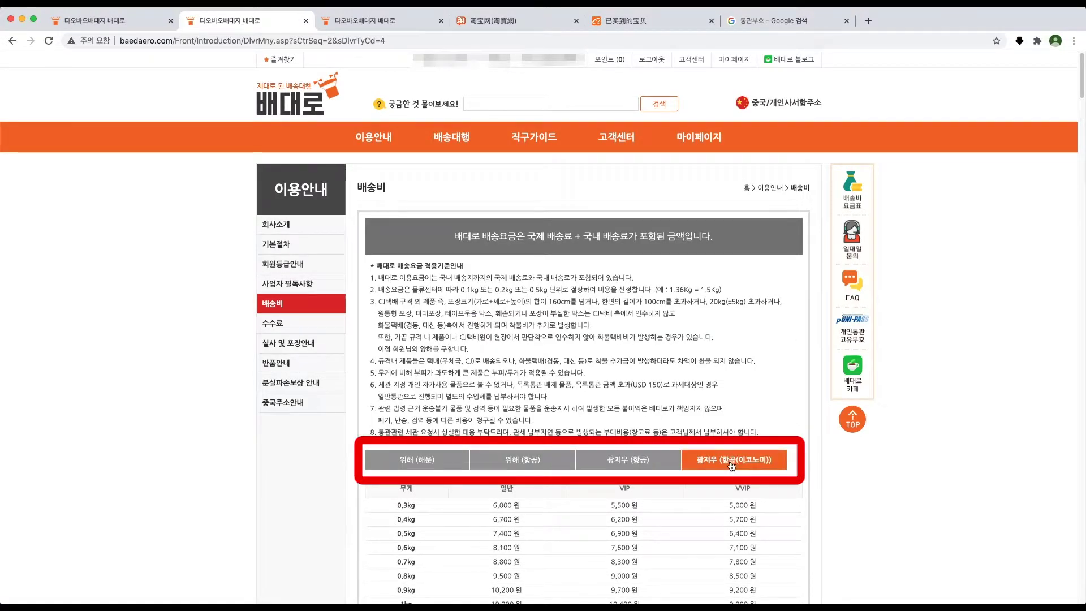
left_click(435, 463)
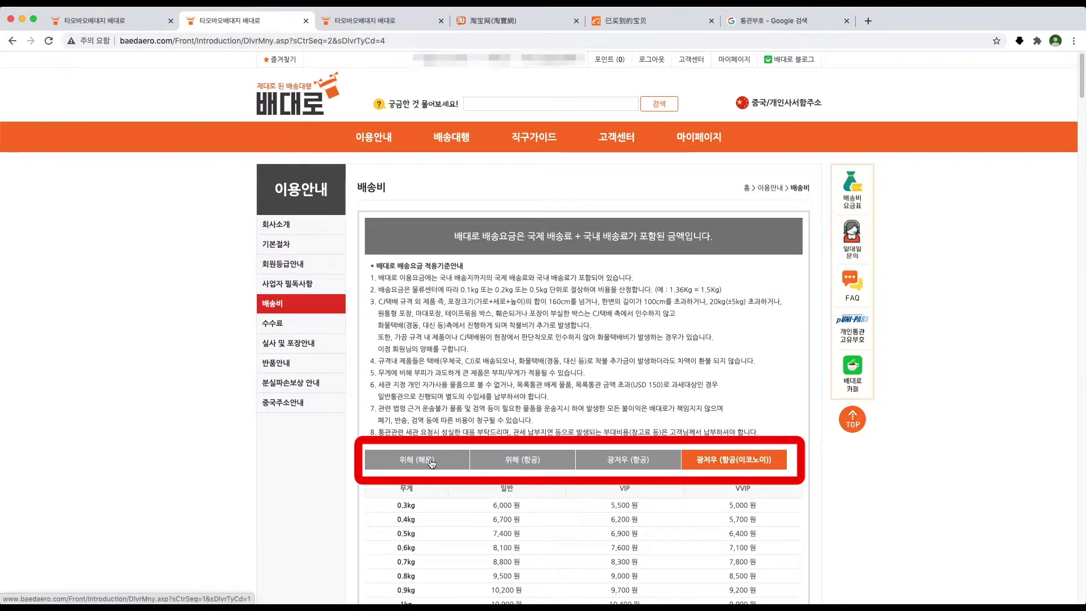
left_click(524, 464)
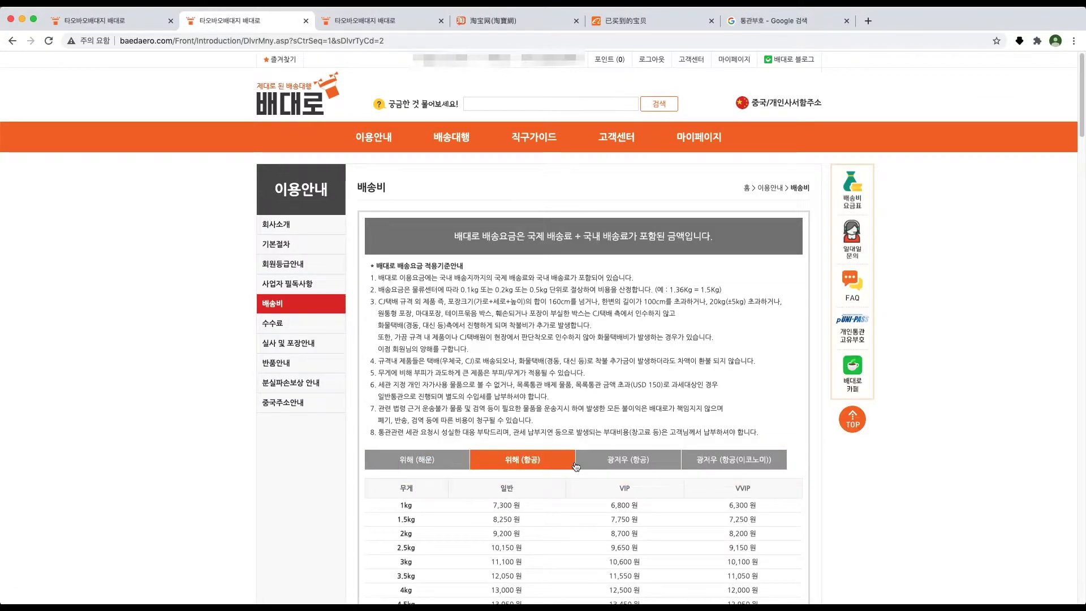
Step: Open the 노선별 발송금지품목 list from the application guide and read through the items prohibited on each route
left_click(131, 21)
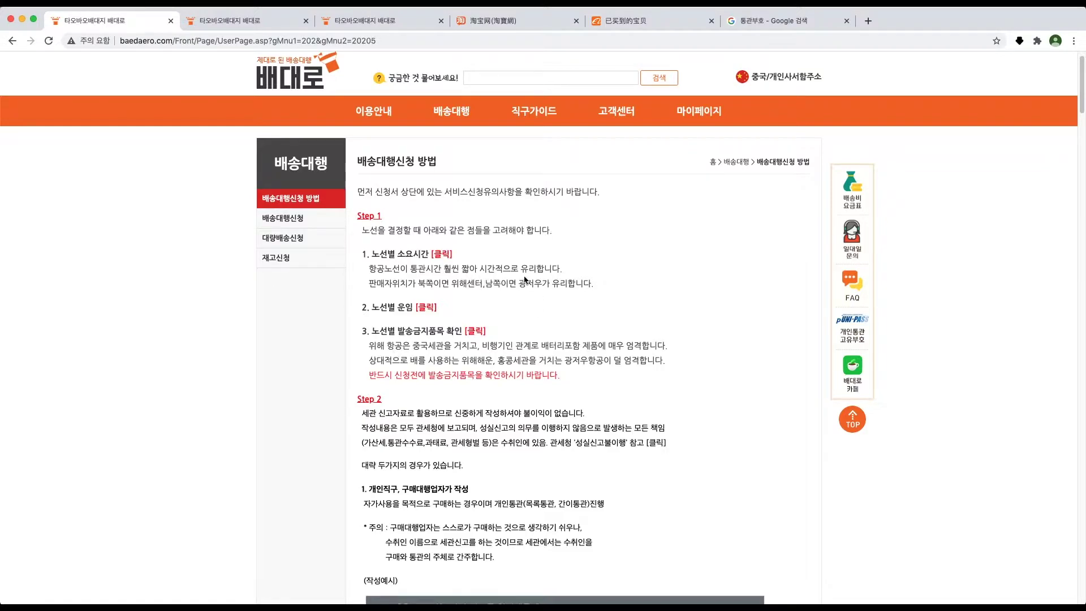
left_click(477, 336)
scroll(577, 294, "down", 10)
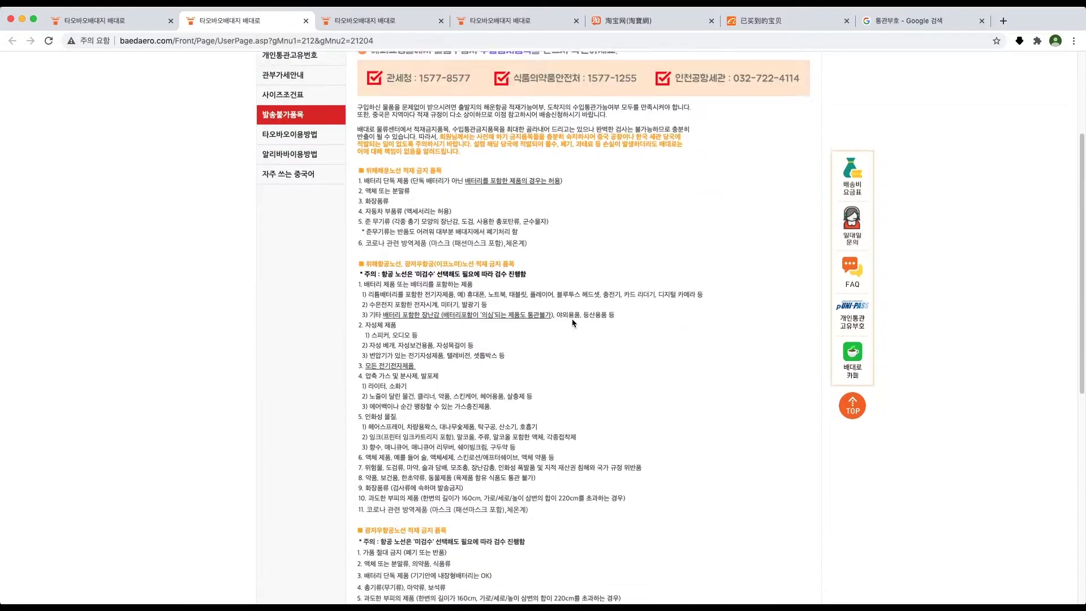
scroll(599, 238, "down", 3)
scroll(566, 316, "up", 6)
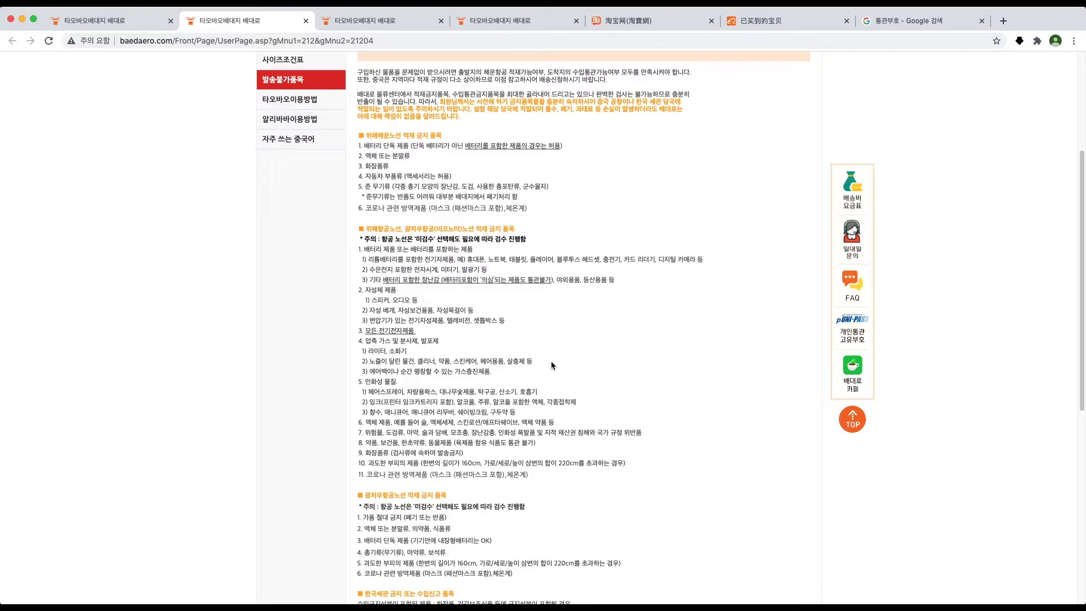
Step: Return to the application guide and review its Step 2 recipient and Step 3 product information examples
left_click(122, 22)
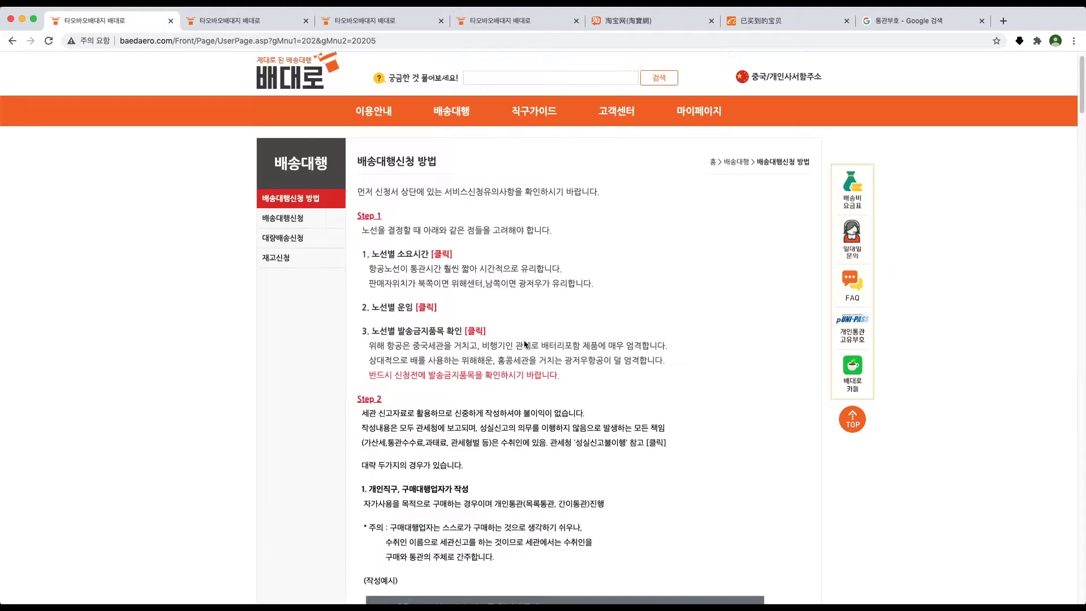
scroll(447, 350, "down", 5)
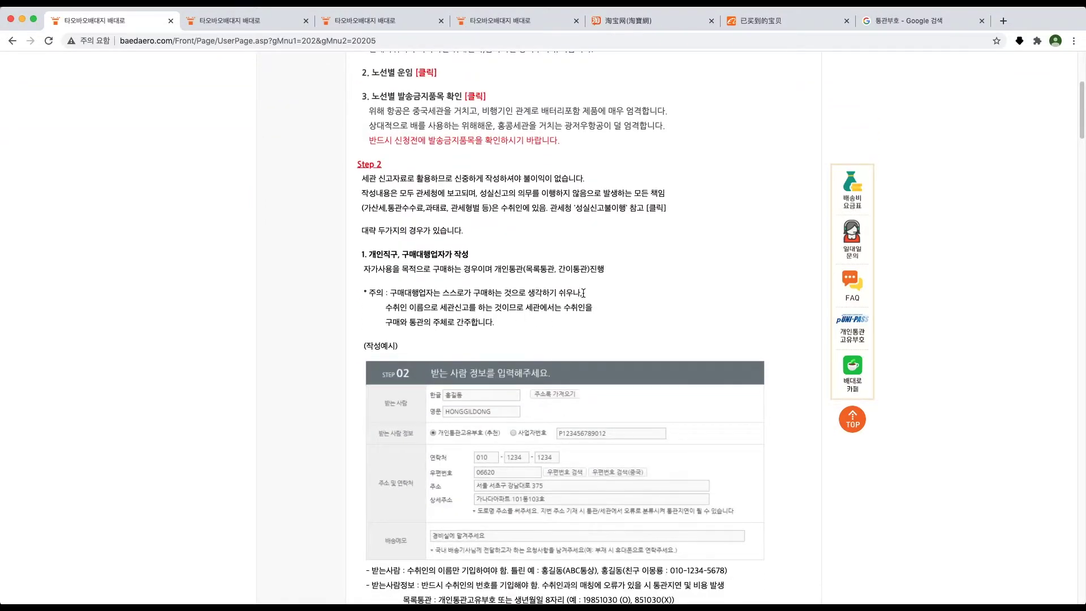
scroll(580, 168, "down", 11)
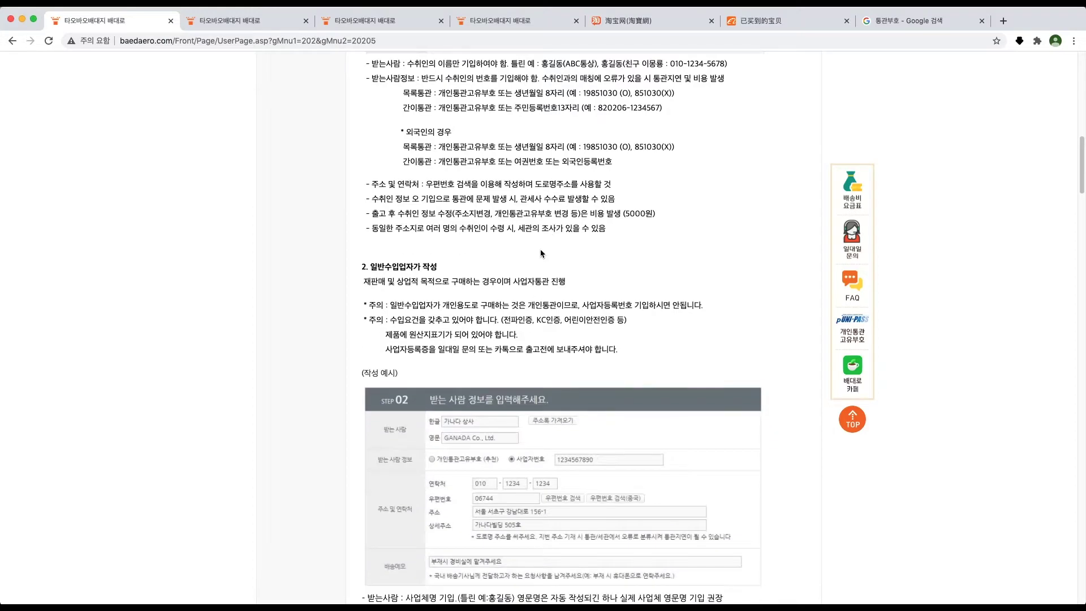
scroll(541, 254, "down", 11)
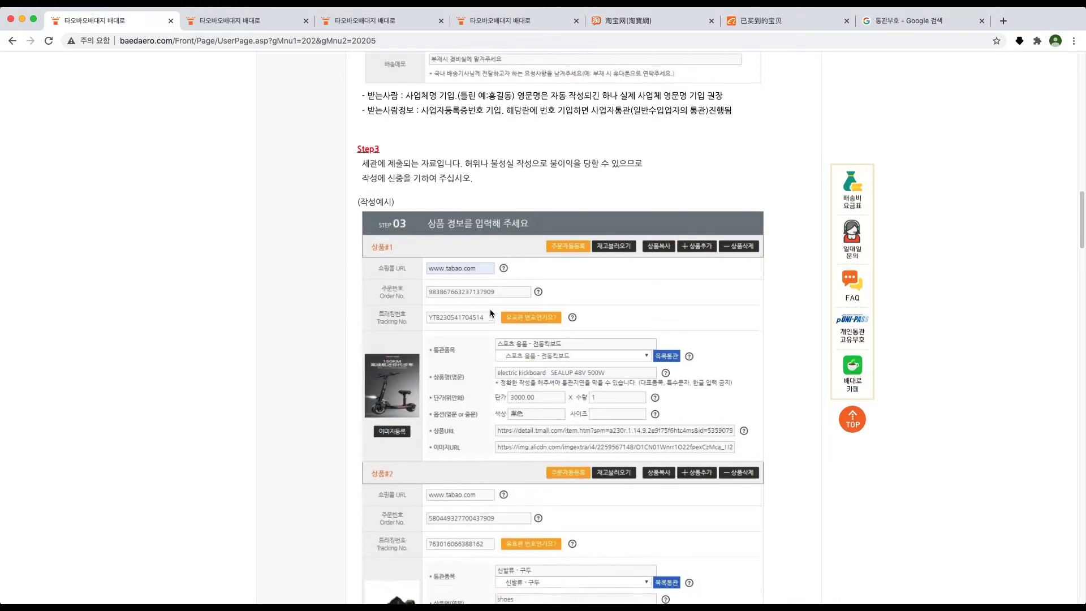
scroll(491, 312, "down", 7)
scroll(491, 313, "up", 20)
Step: Open the 배송대행신청 application form and agree to the service precautions and terms
mouse_move(458, 139)
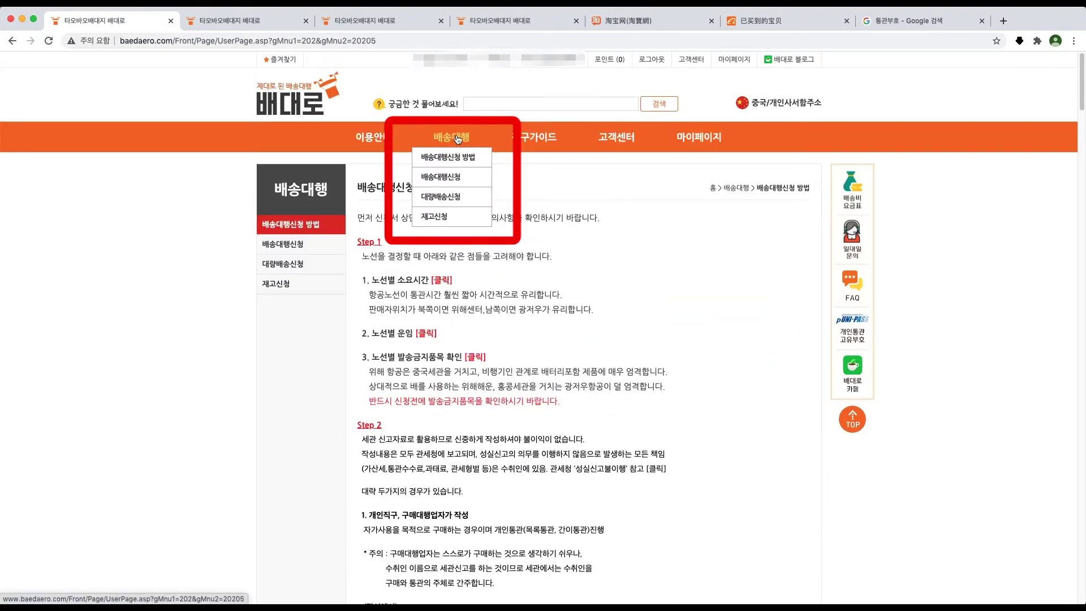
left_click(448, 182)
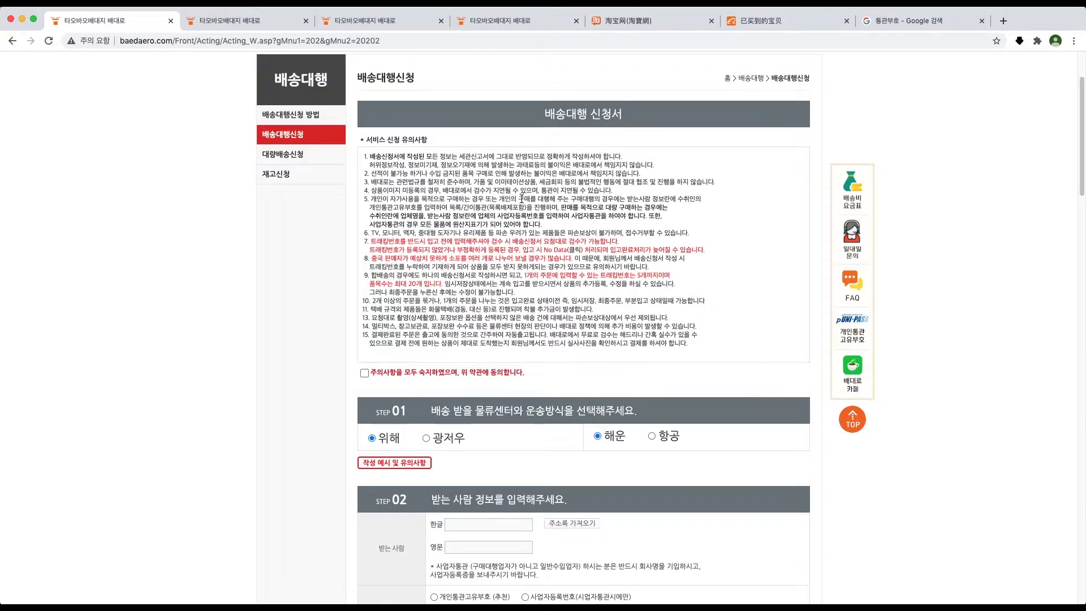
left_click(389, 376)
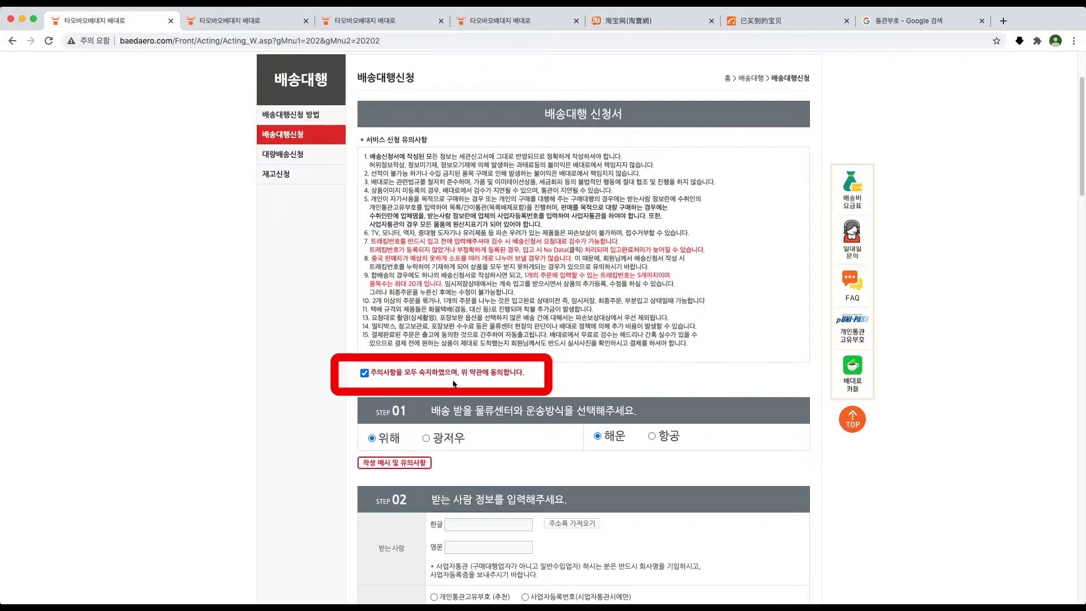
Step: Check the pending Taobao order, compare the 위해 and 광저우 centre options, and choose 광저우 with 항공(이코노미) in STEP 01
scroll(452, 368, "down", 2)
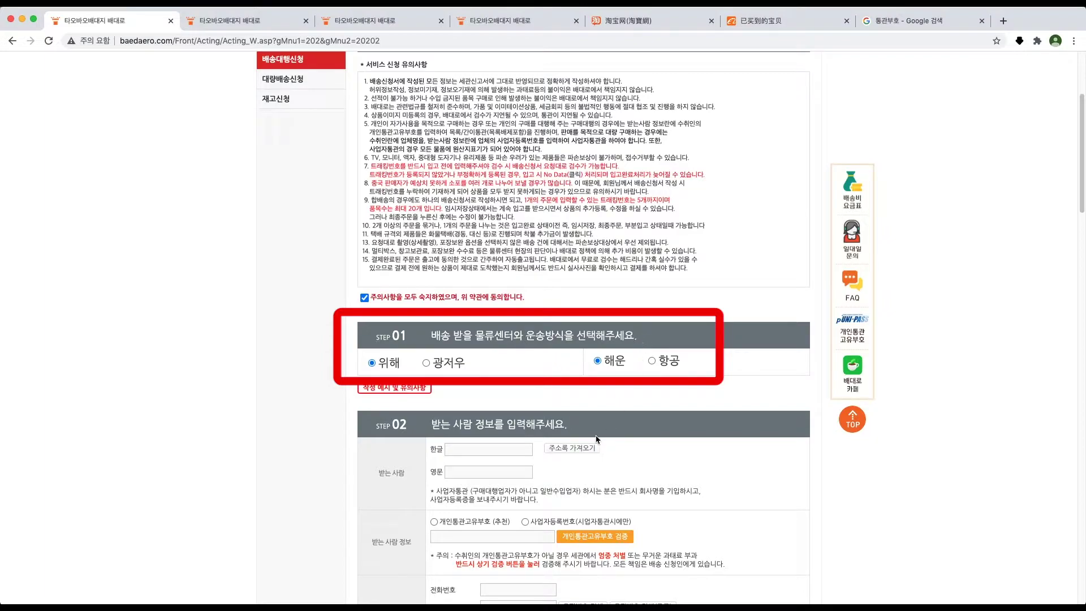
left_click(444, 363)
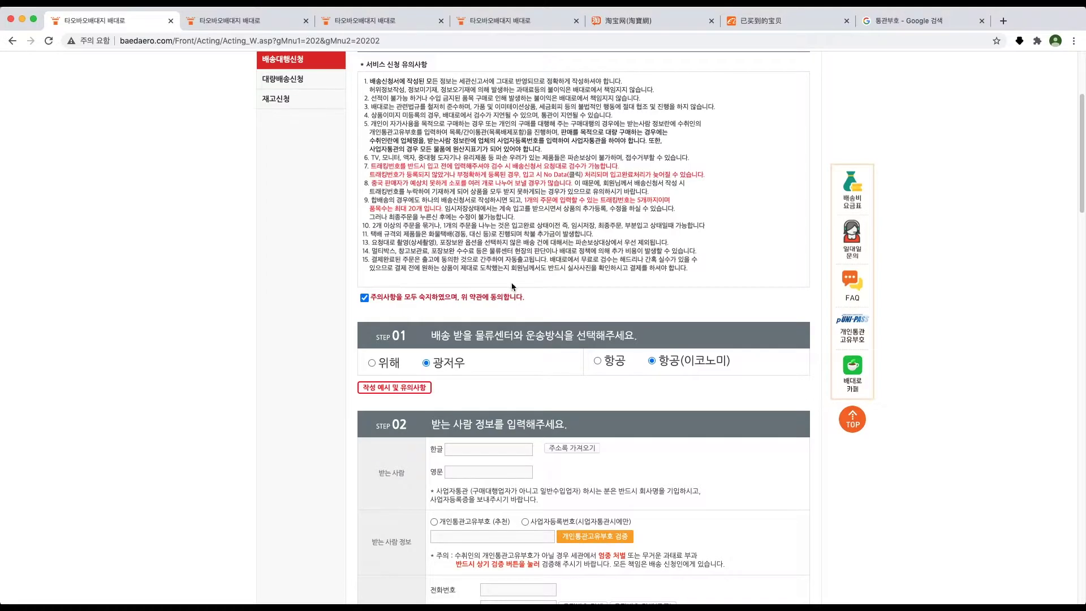
scroll(503, 317, "down", 1)
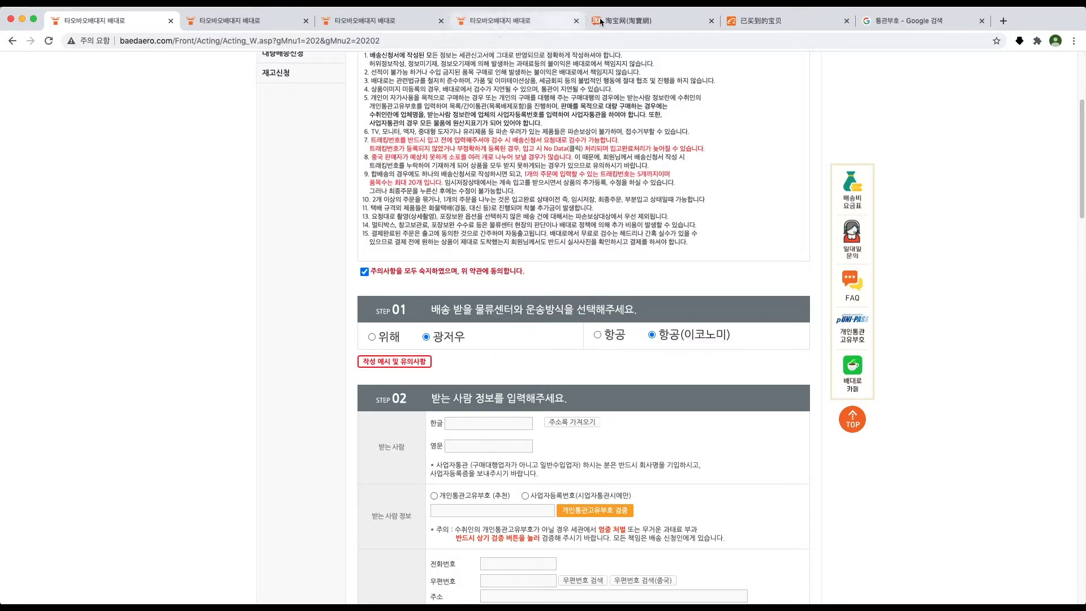
left_click(650, 20)
left_click(786, 20)
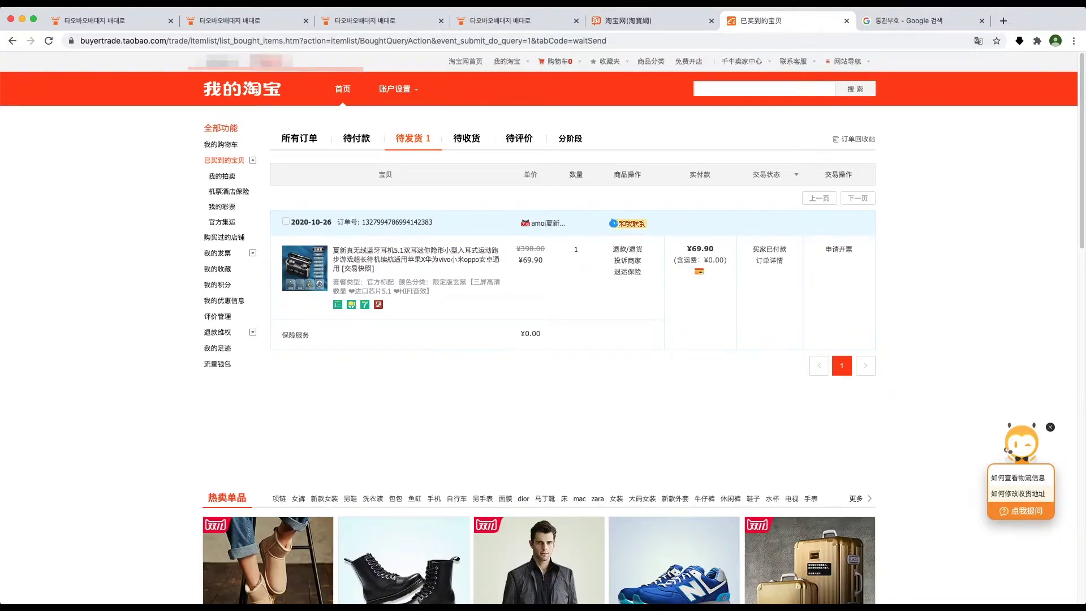
left_click(93, 21)
scroll(428, 315, "down", 5)
left_click(383, 340)
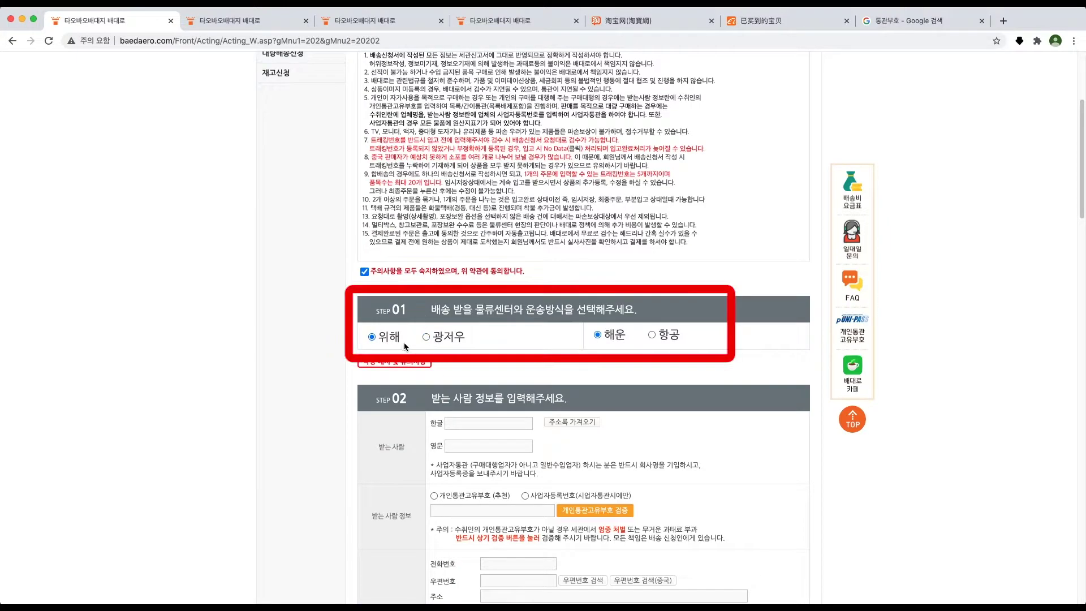
left_click(661, 337)
left_click(668, 339)
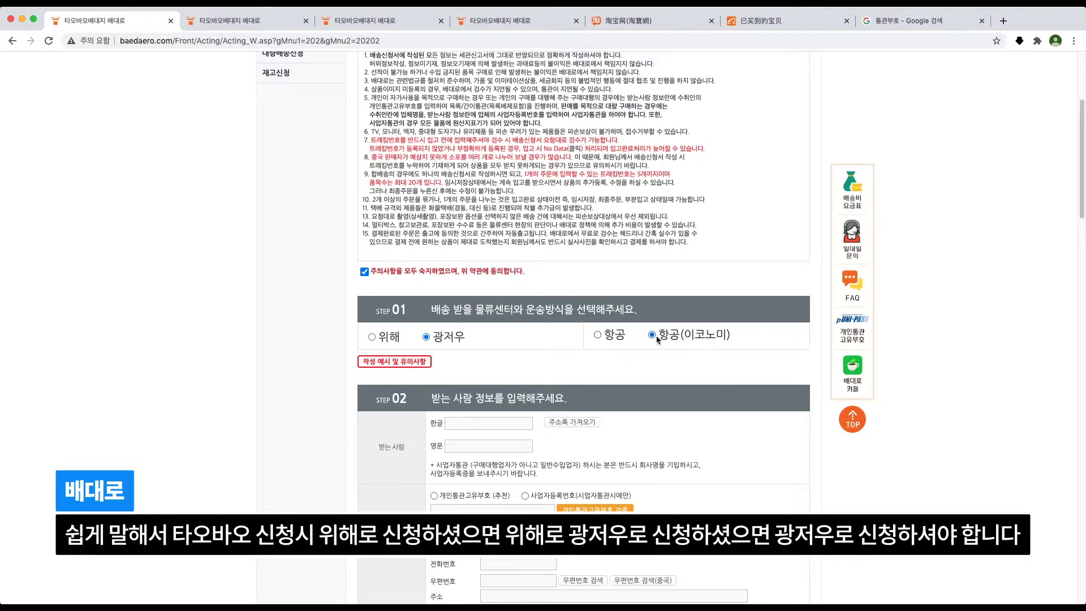
Step: Enter the recipient's Korean name in STEP 02 and choose 개인통관고유부호 as the recipient identification type
scroll(592, 306, "down", 5)
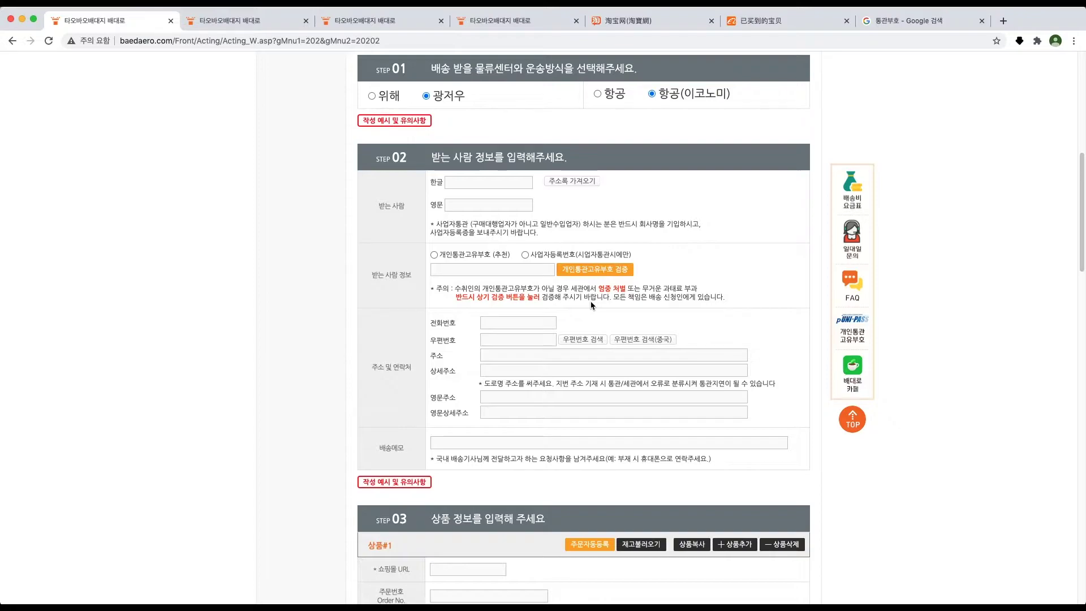
left_click(489, 183)
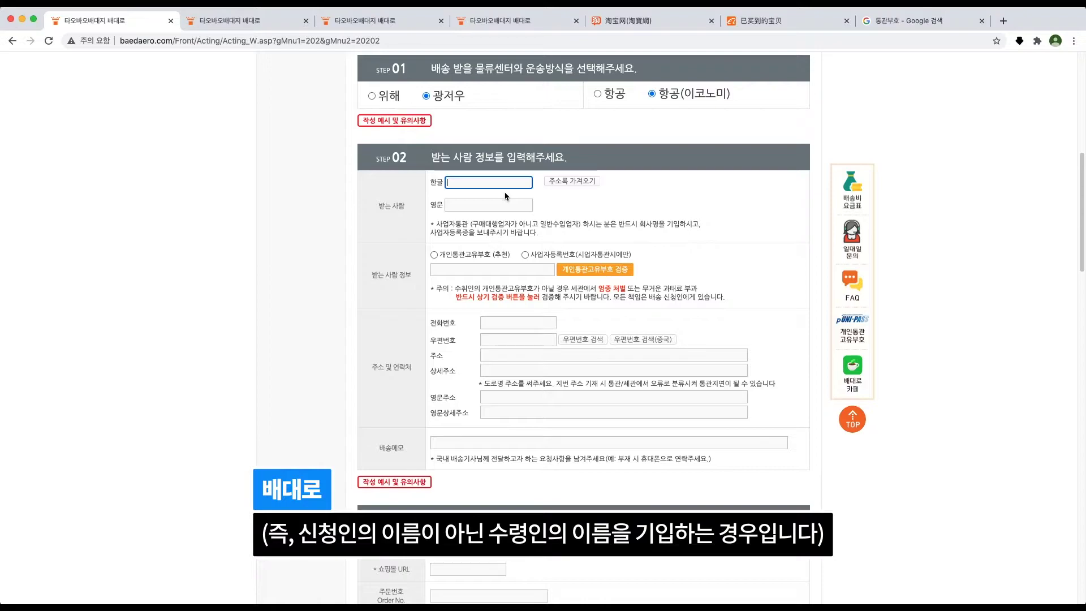
type("홍길동")
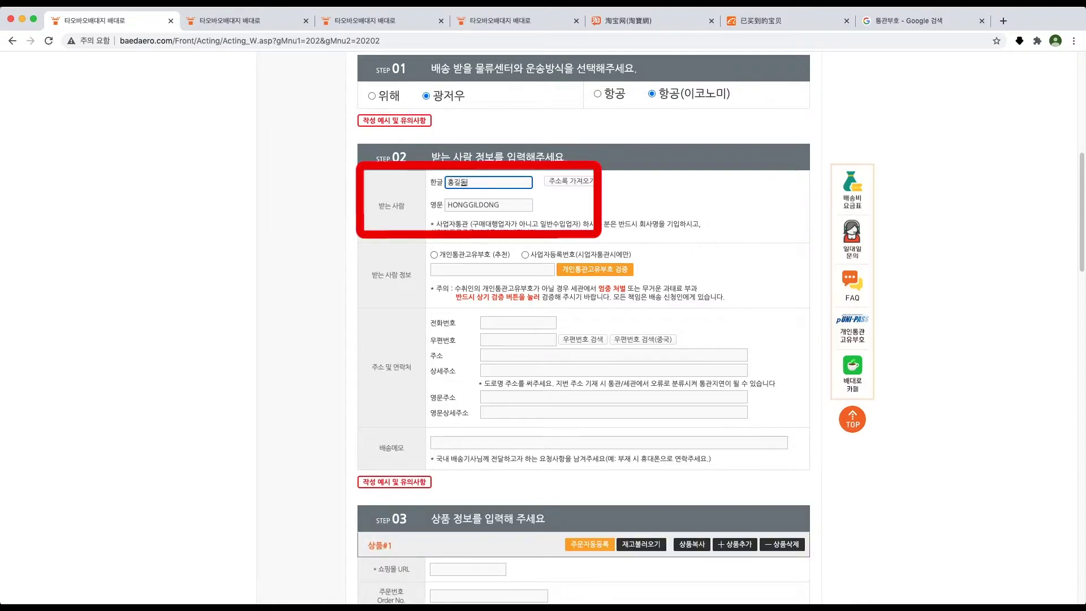
left_click(484, 255)
left_click(509, 323)
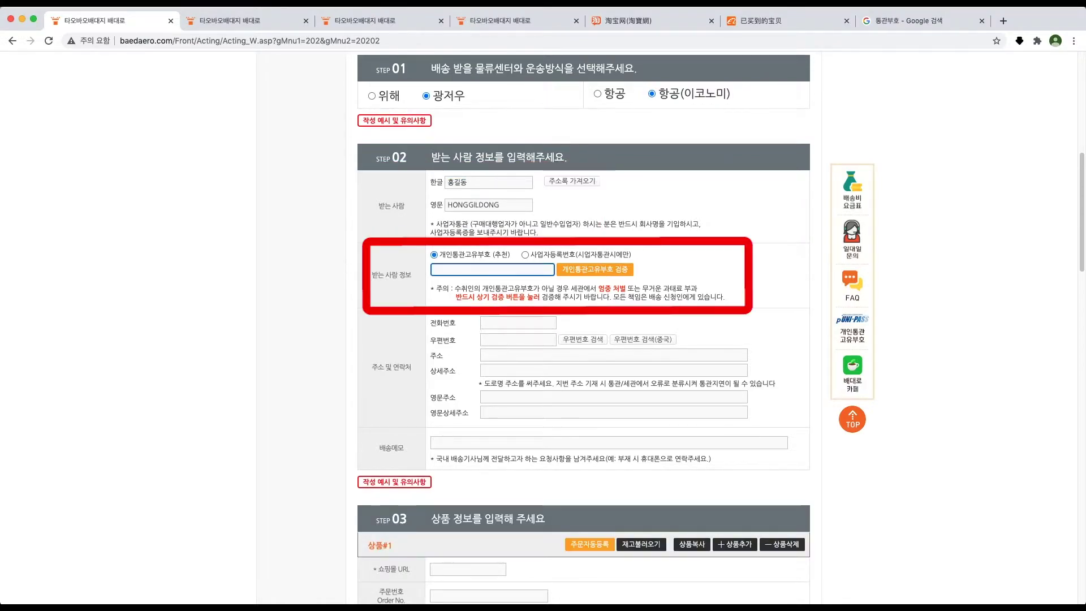
Step: Open the UNI-PASS 개인통관고유부호 issuance page from the 통관부호 search results, and return to the 배대로 application form
left_click_drag(371, 275, 415, 275)
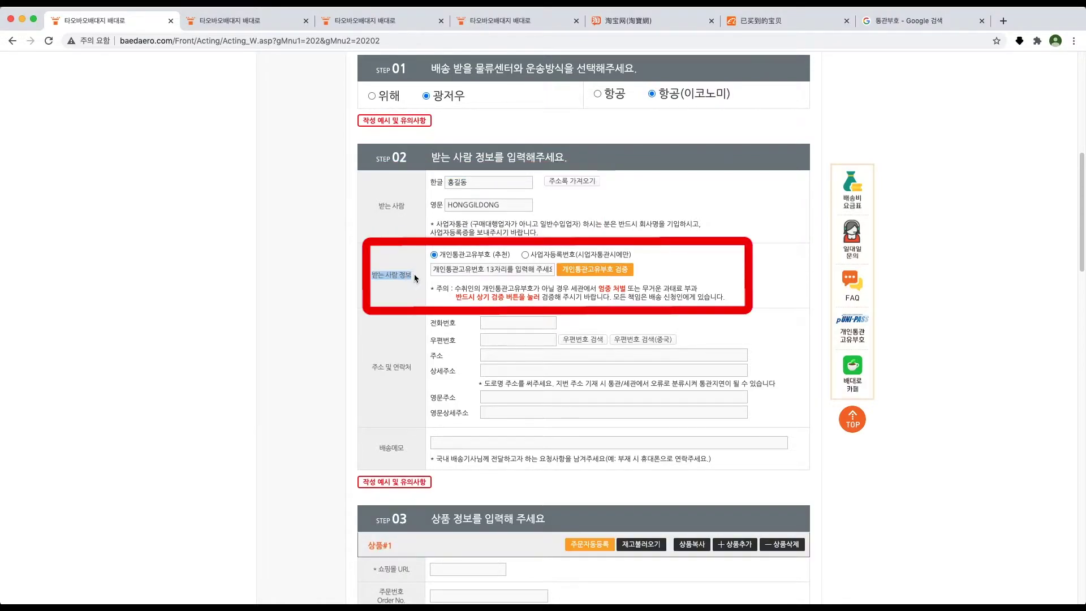
left_click(487, 270)
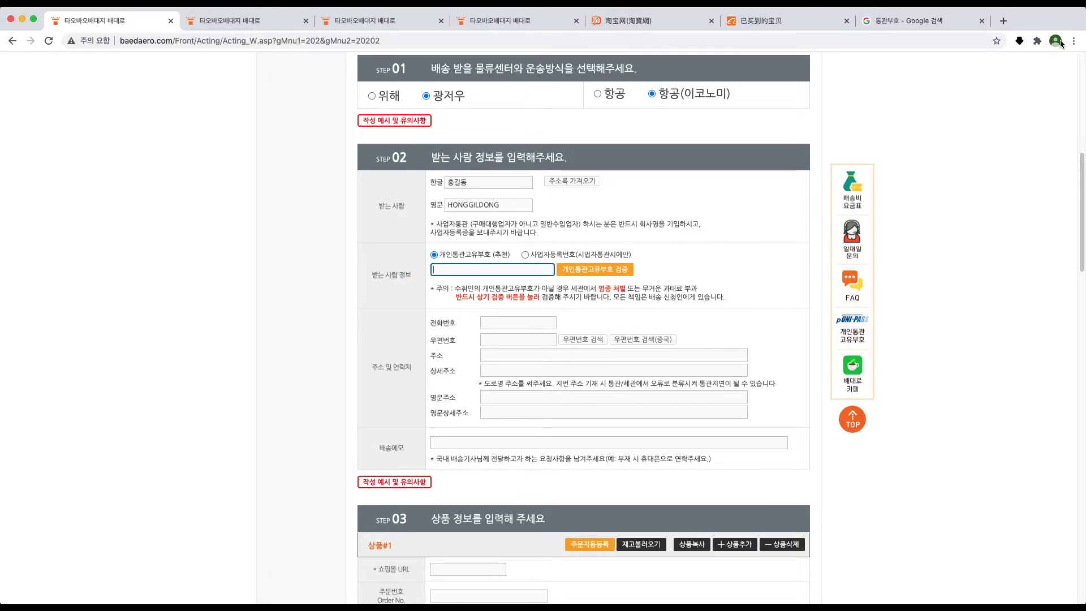
left_click(901, 24)
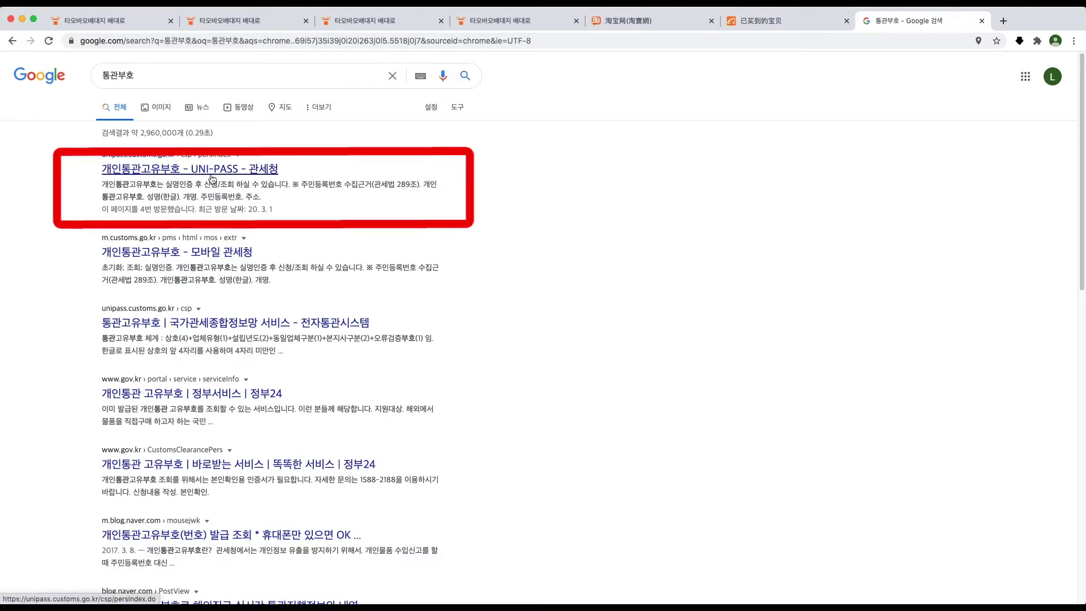
left_click(252, 177)
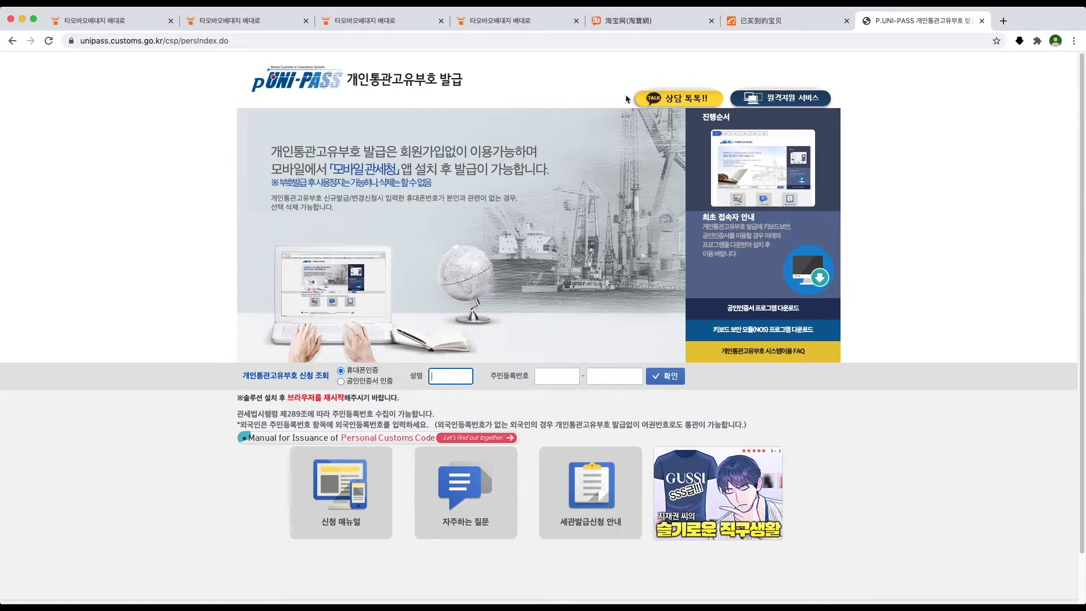
left_click(498, 27)
left_click(136, 25)
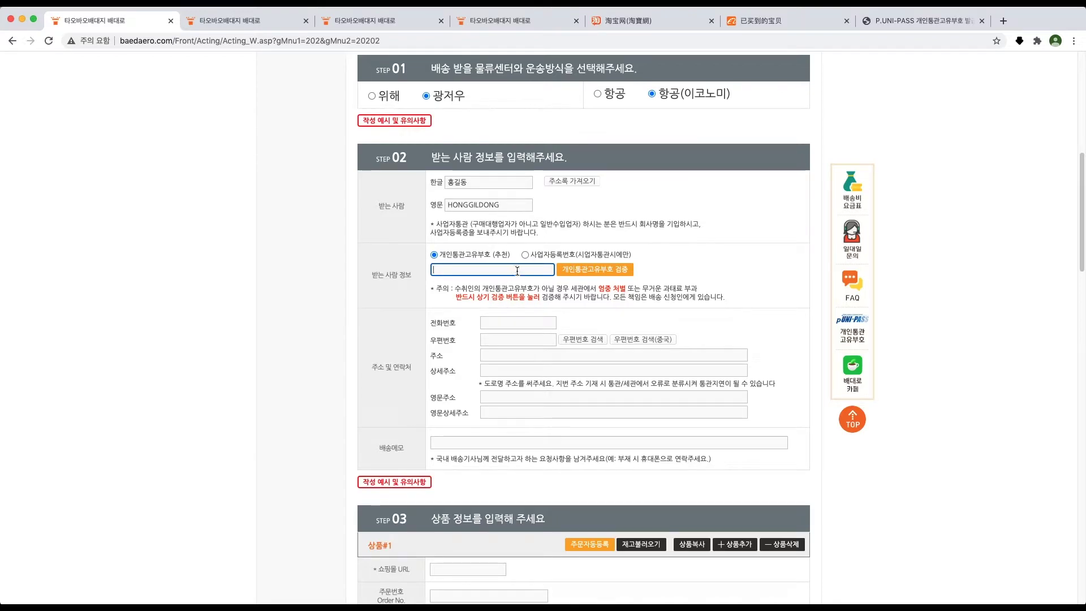
left_click_drag(373, 274, 415, 280)
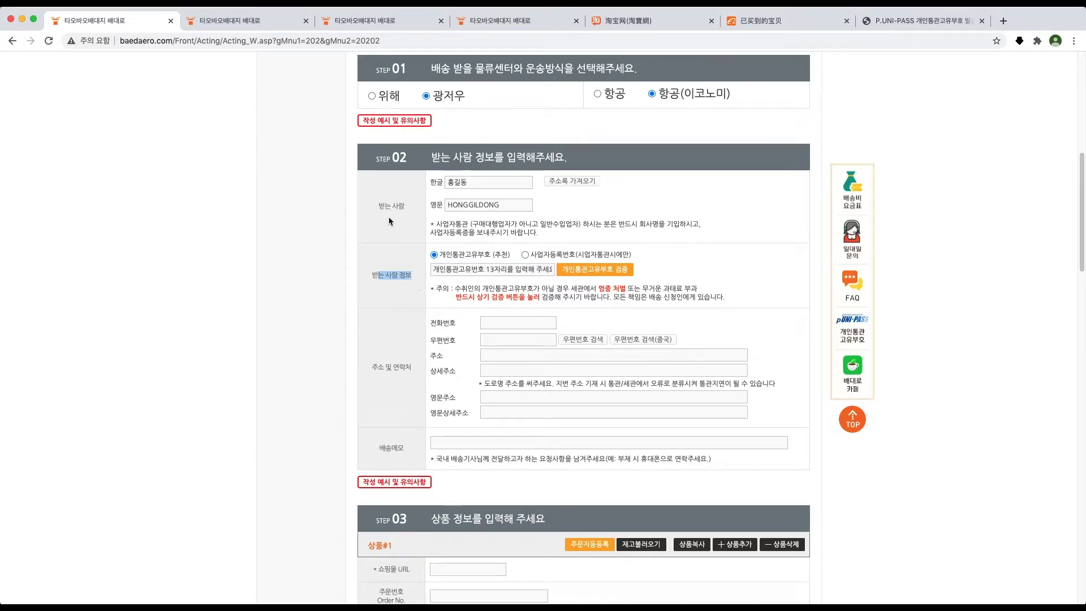
left_click_drag(378, 206, 411, 207)
left_click(394, 276)
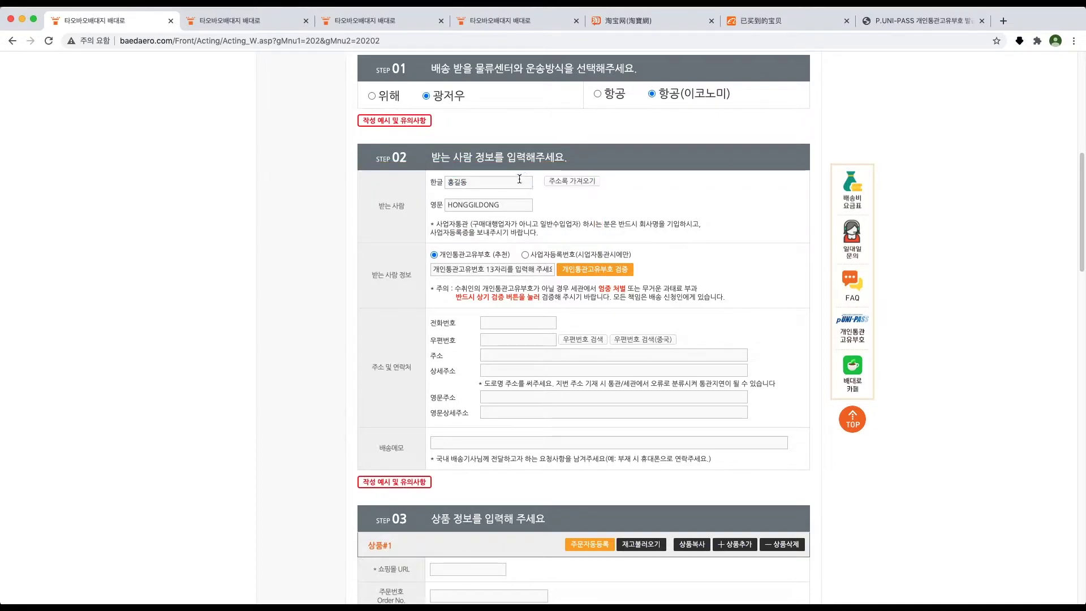
left_click(487, 182)
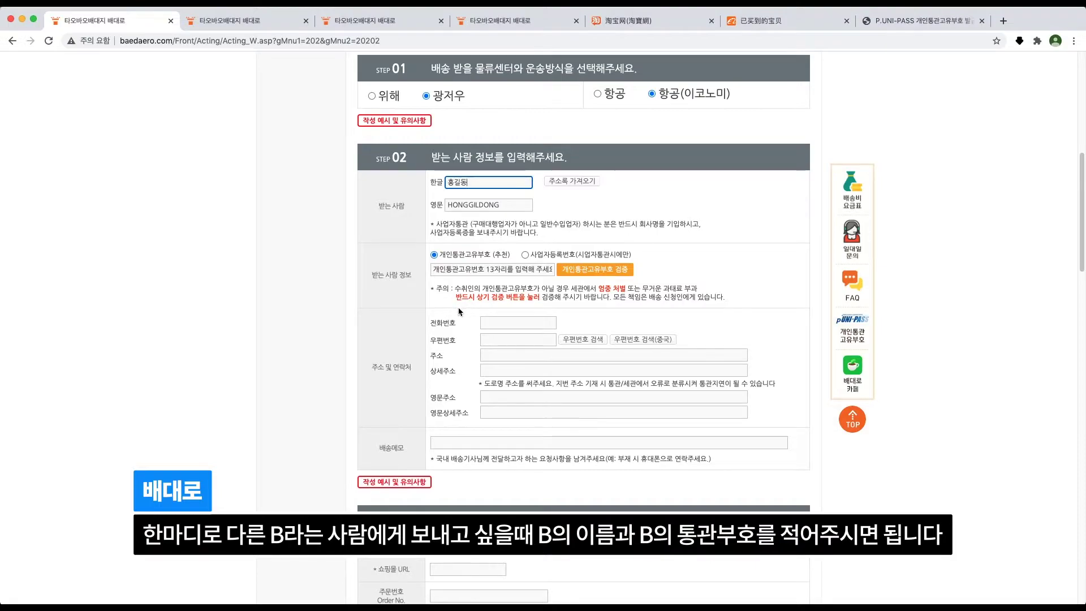
double_click(481, 178)
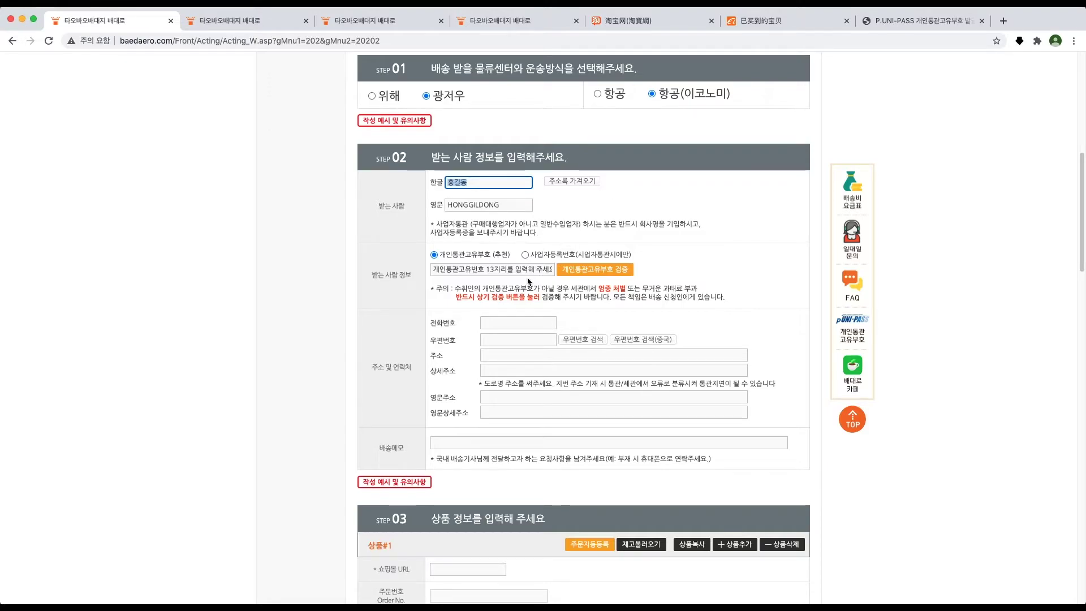
Step: Enter the recipient's 개인통관고유부호 with the code holder's Korean and English names in STEP 02, and verify the code
left_click(488, 272)
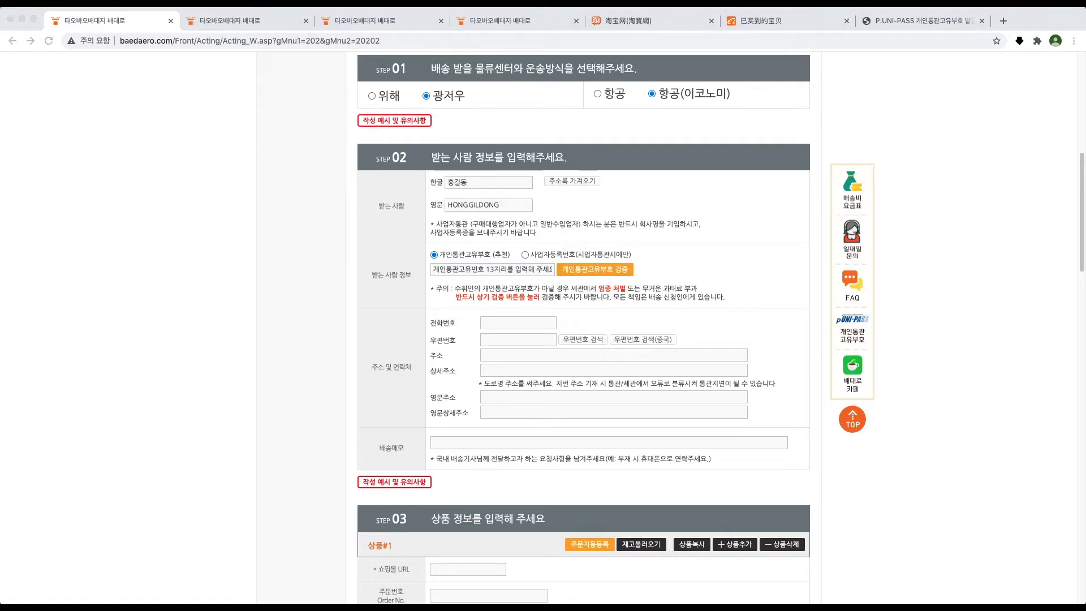
key("super+Tab")
key("super+v")
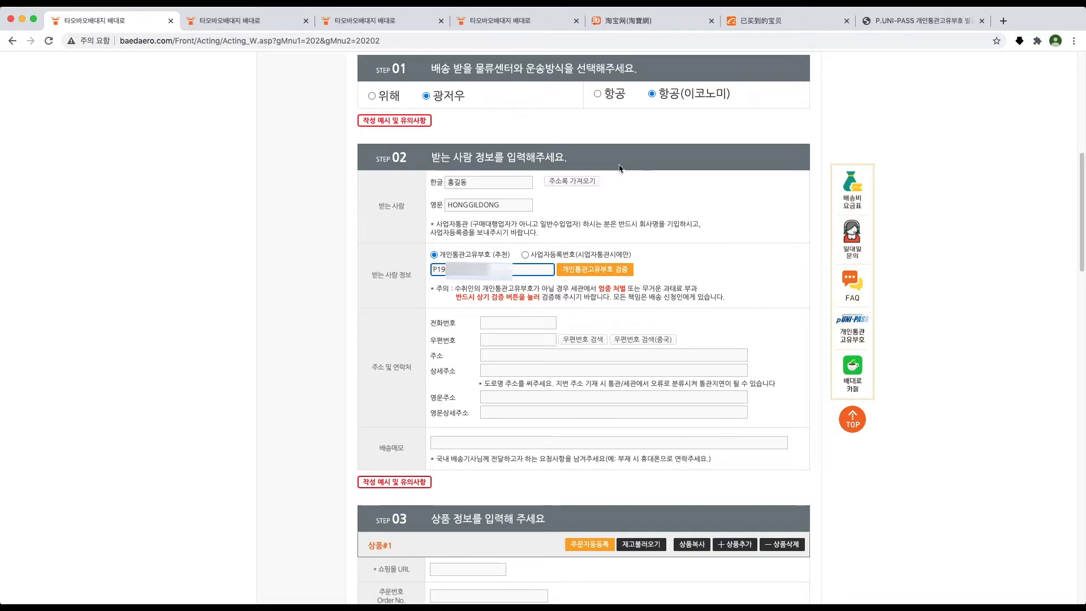
left_click(665, 280)
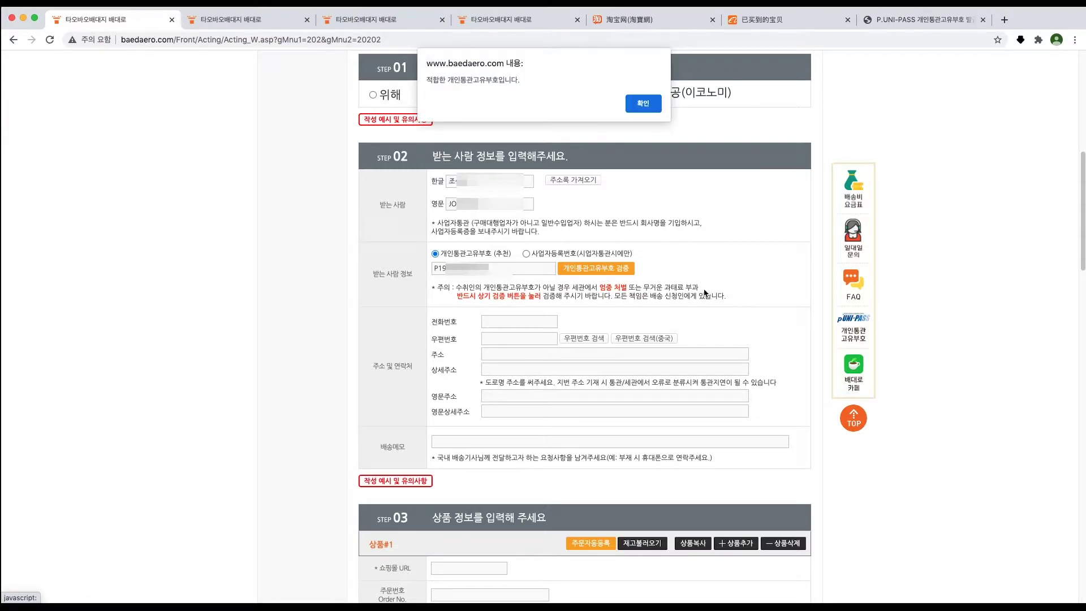
left_click(648, 105)
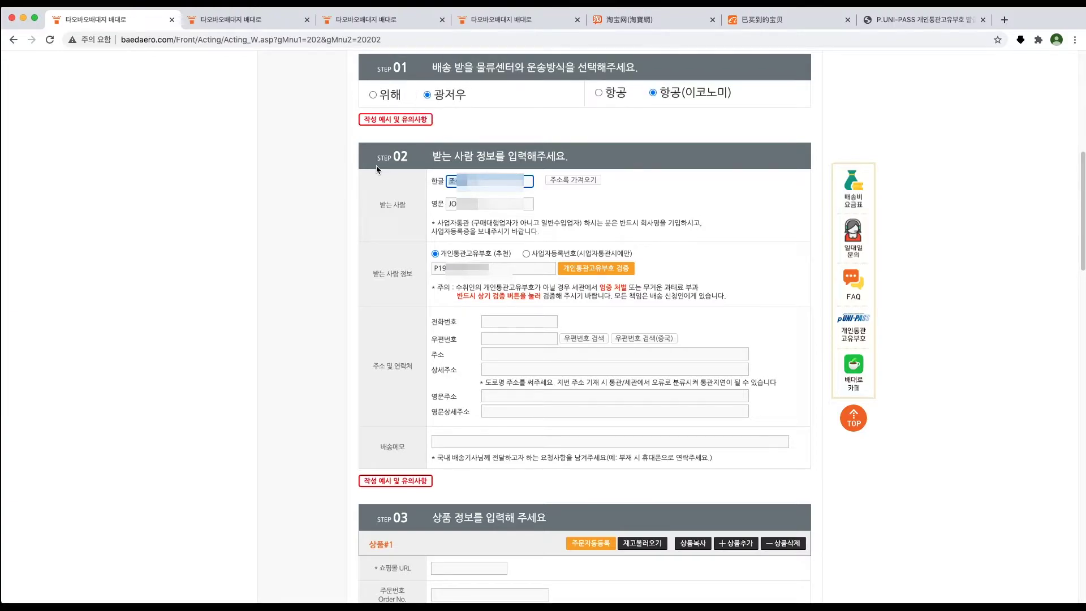
Step: Try to verify the 개인통관고유부호 with a recipient name that does not belong to the code holder
type("홍길동")
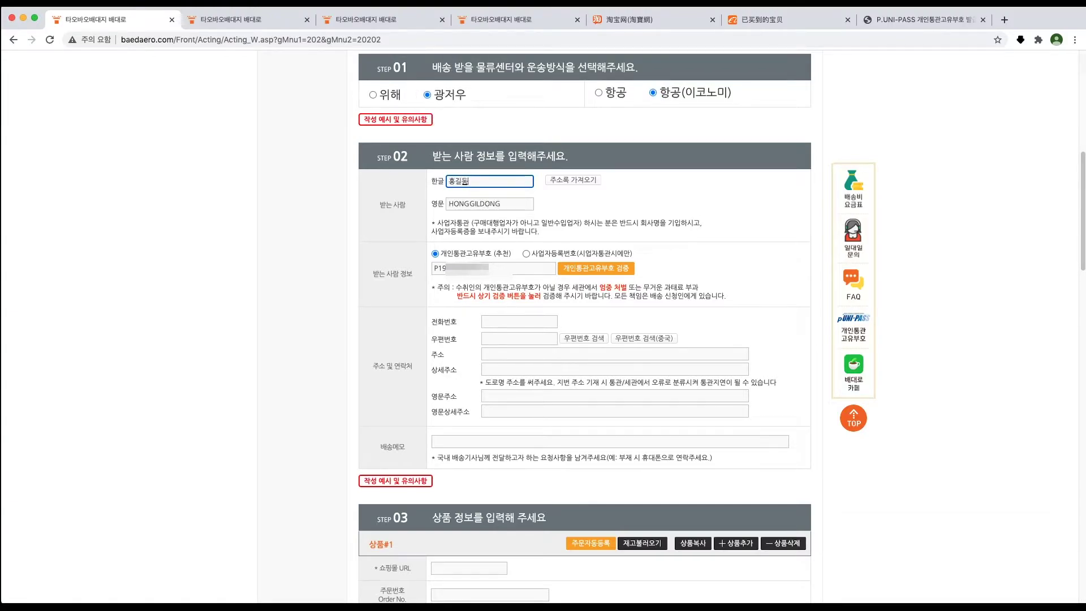
left_click(711, 255)
left_click(626, 271)
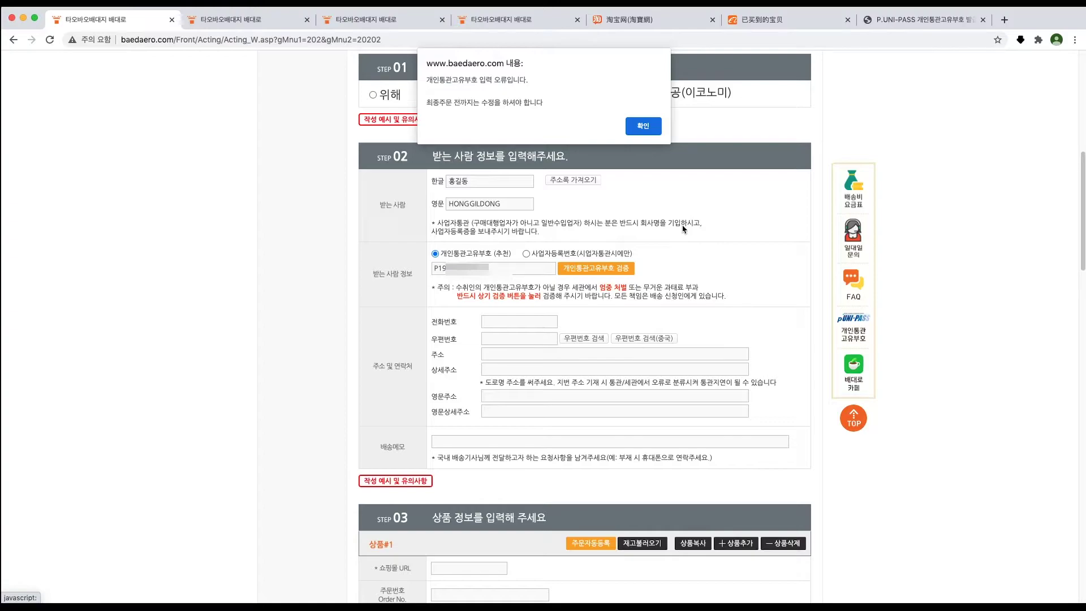
left_click(641, 132)
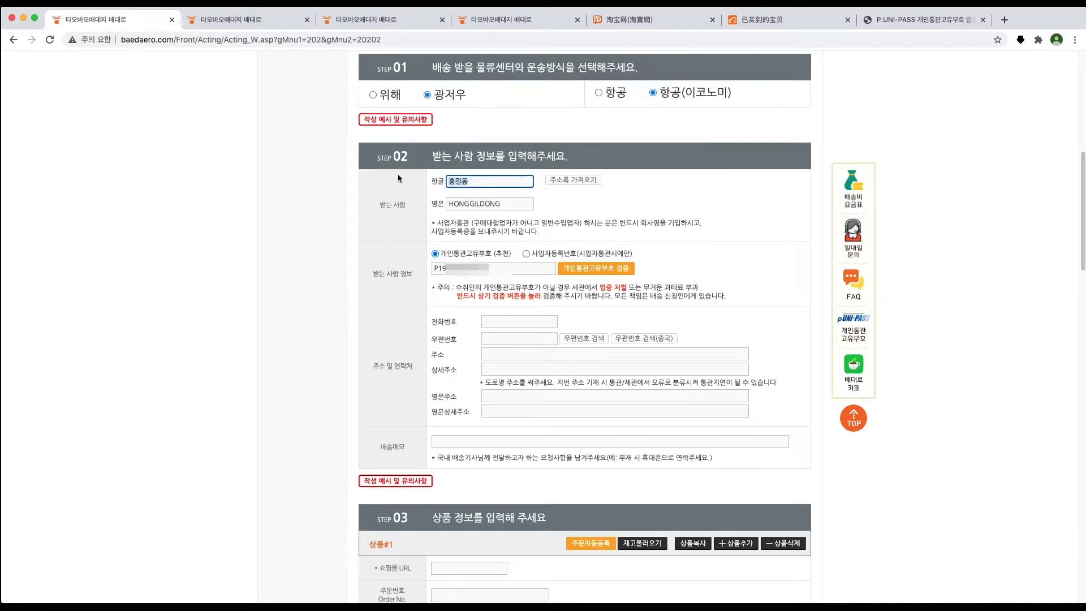
Step: Replace the recipient name with the code holder's real name and enter the recipient's phone number
type("조성")
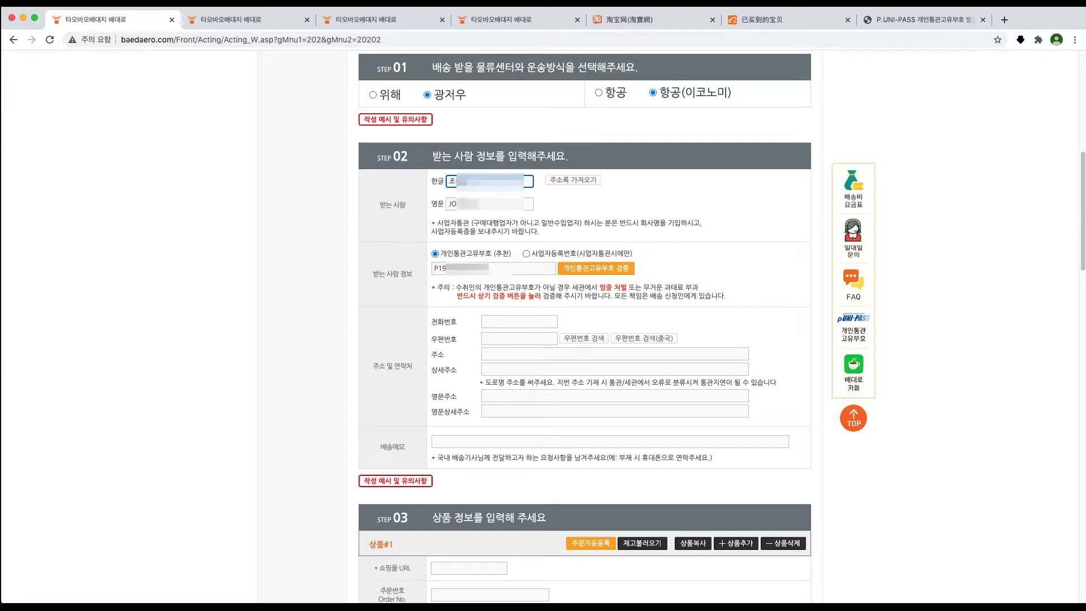
left_click(526, 322)
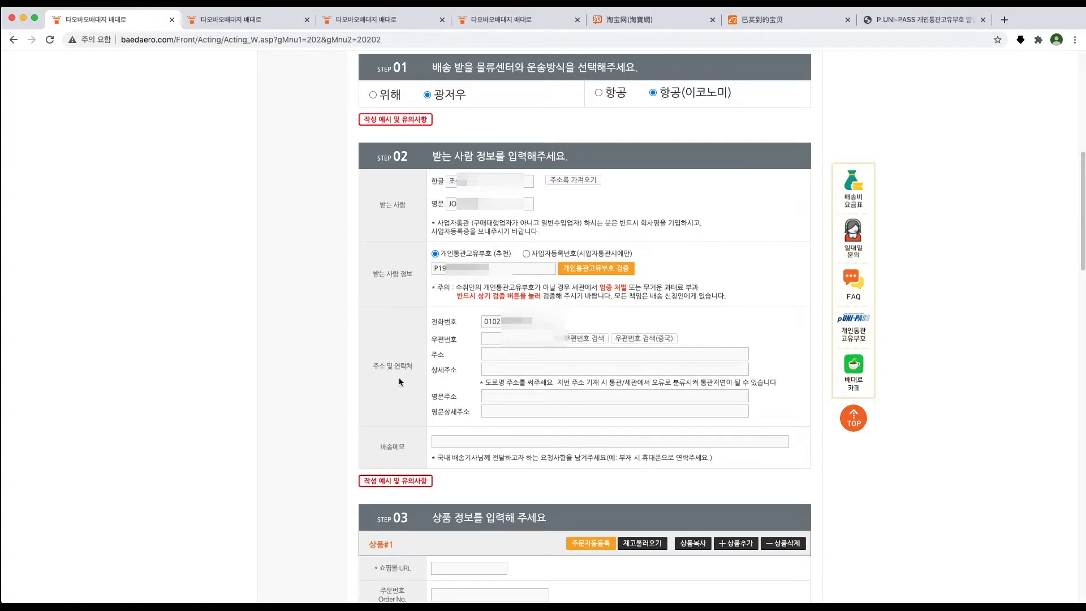
Step: Try to fill in the recipient's address by searching for its postcode and choosing the 지번 result
left_click(588, 339)
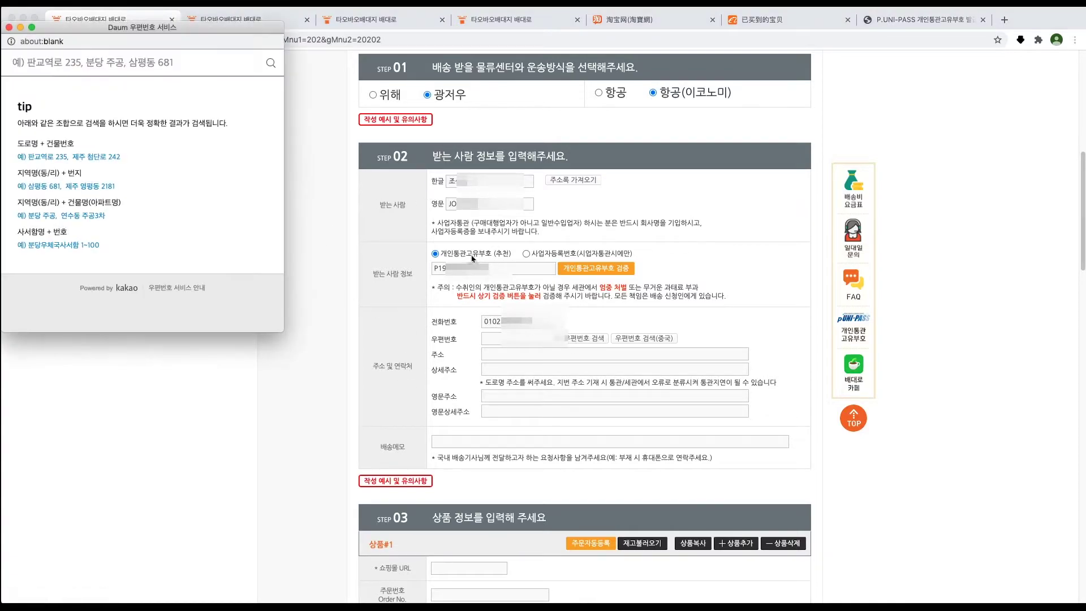
left_click_drag(145, 35, 193, 93)
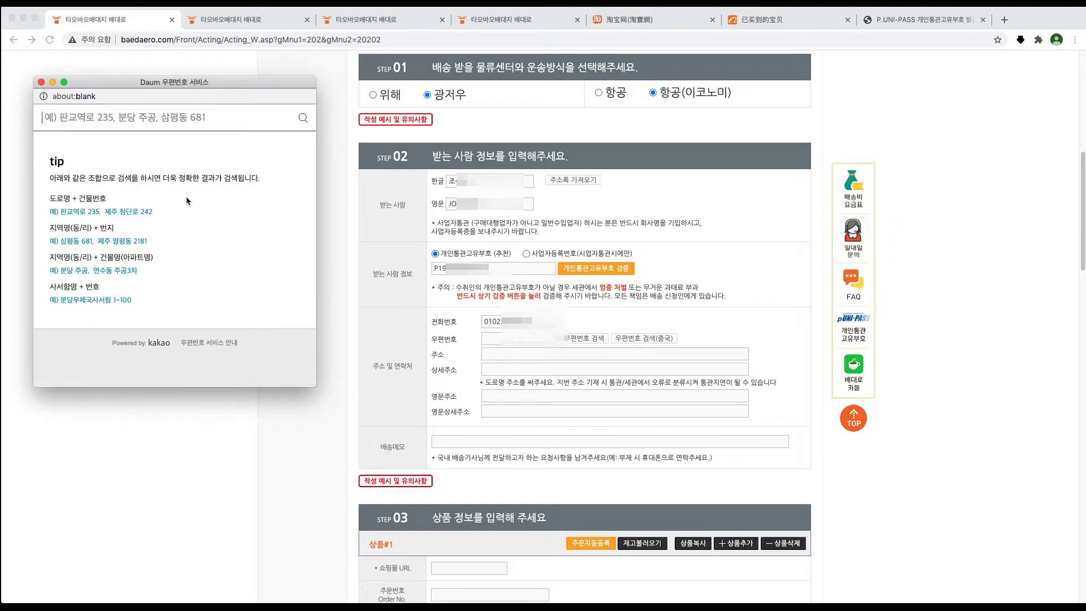
type("상")
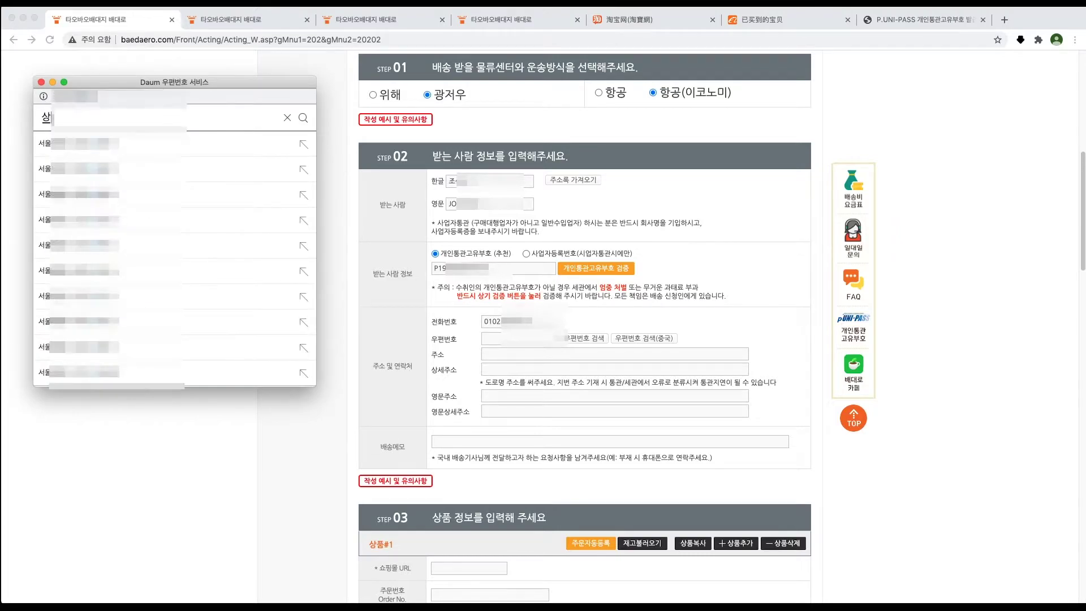
key("Return")
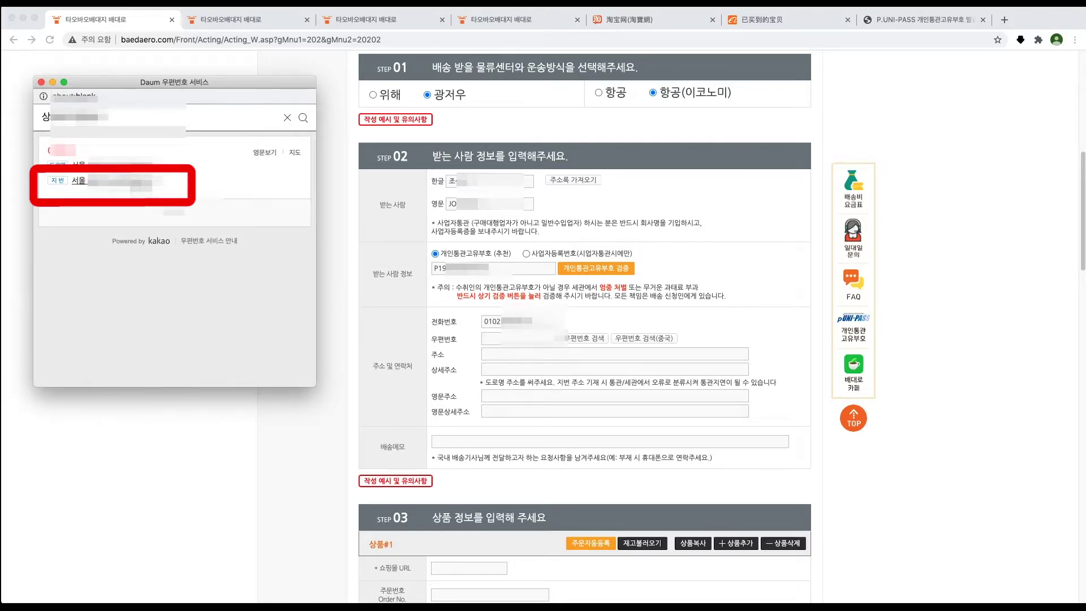
left_click(79, 180)
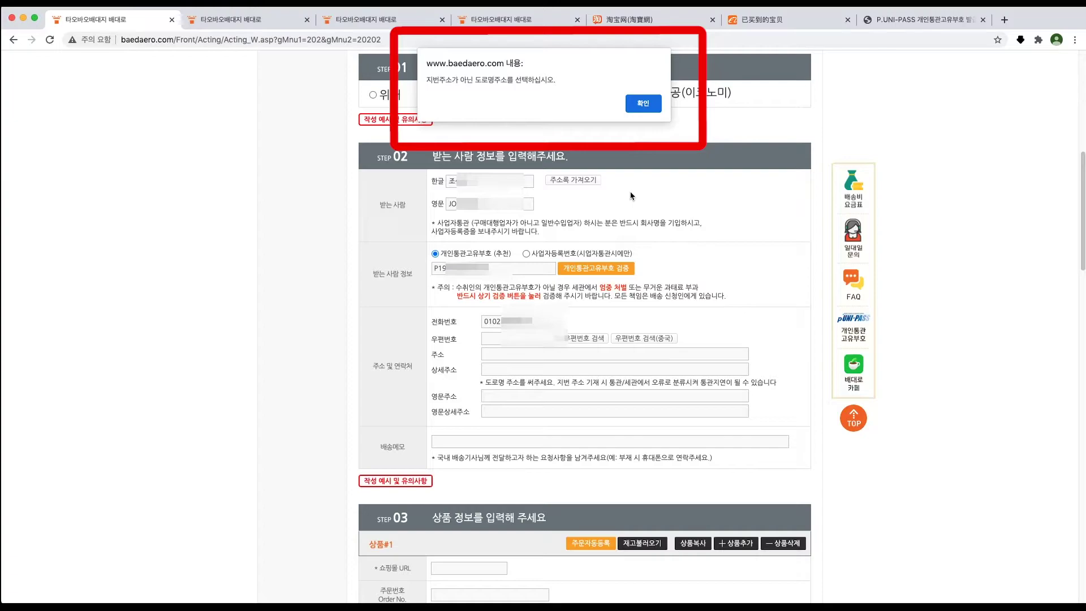
left_click(643, 103)
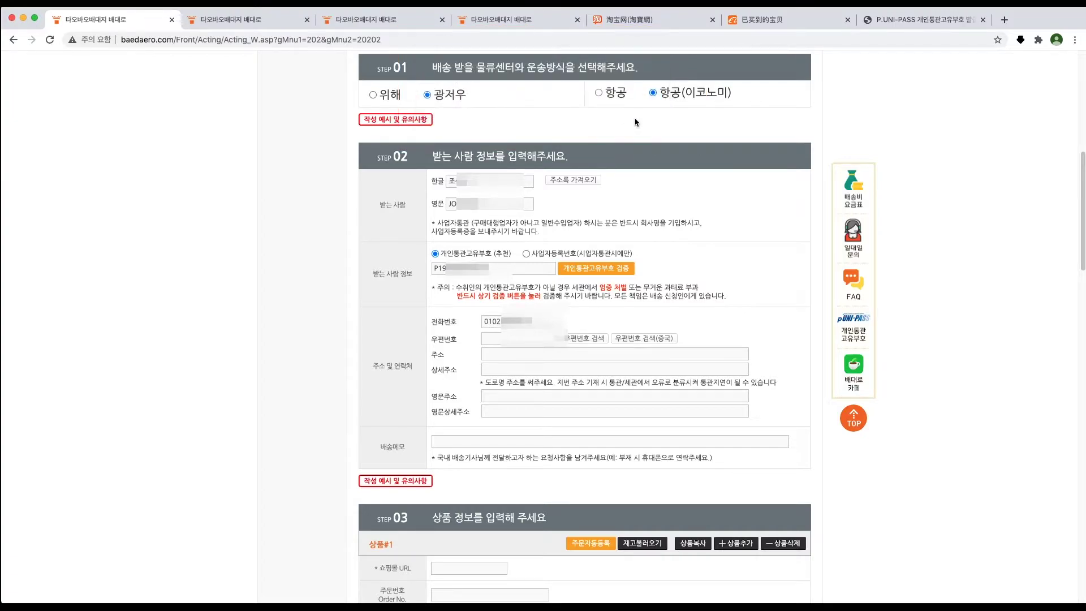
Step: Search for the recipient's postcode again, choose the 도로명 address and enter the detailed address
left_click(598, 339)
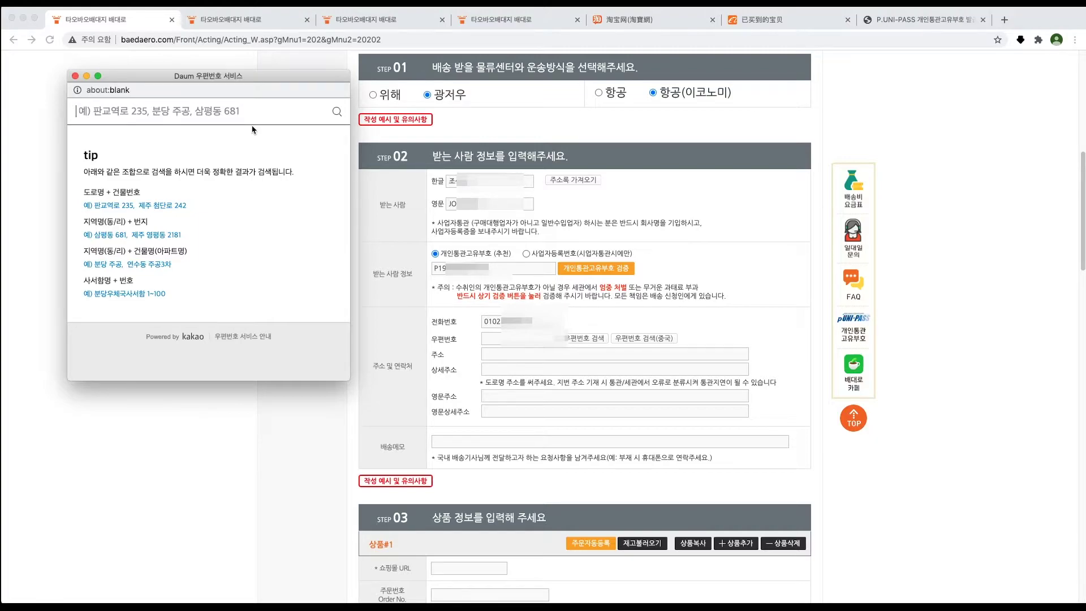
key("super+v")
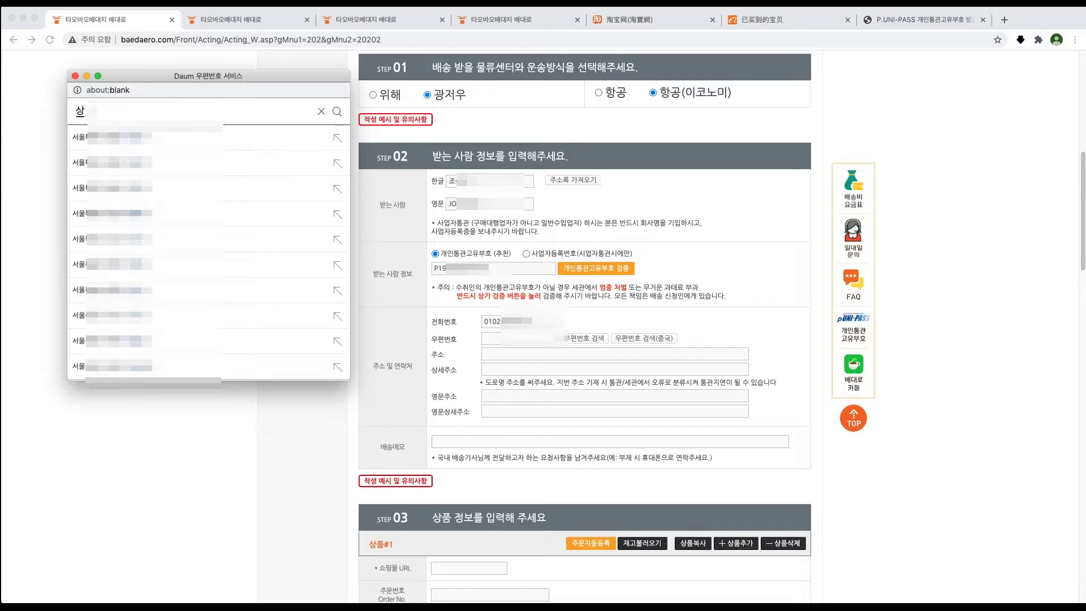
type("도")
key("Return")
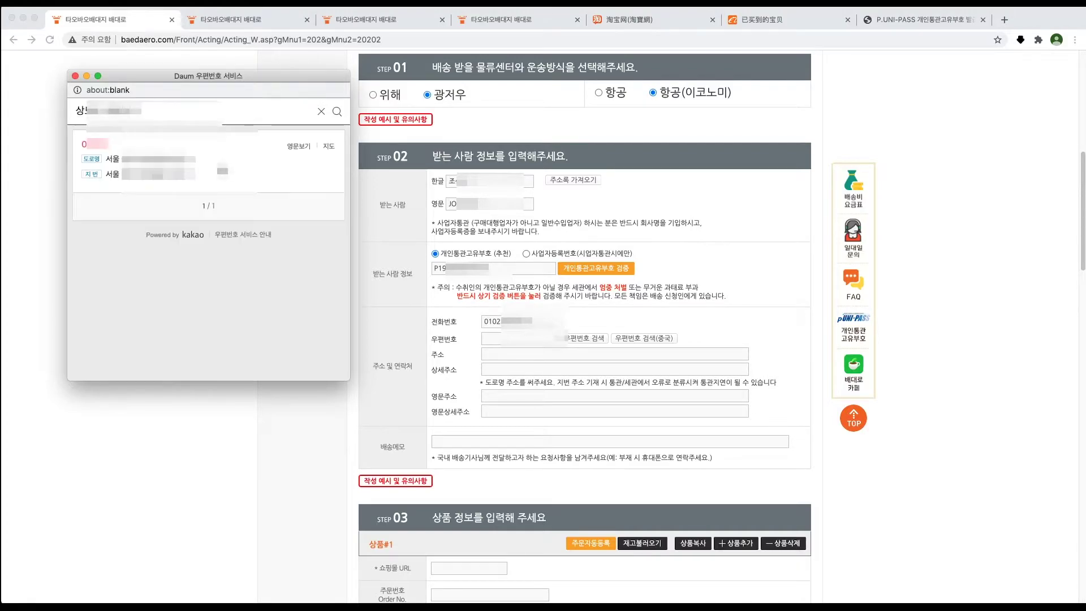
left_click(159, 159)
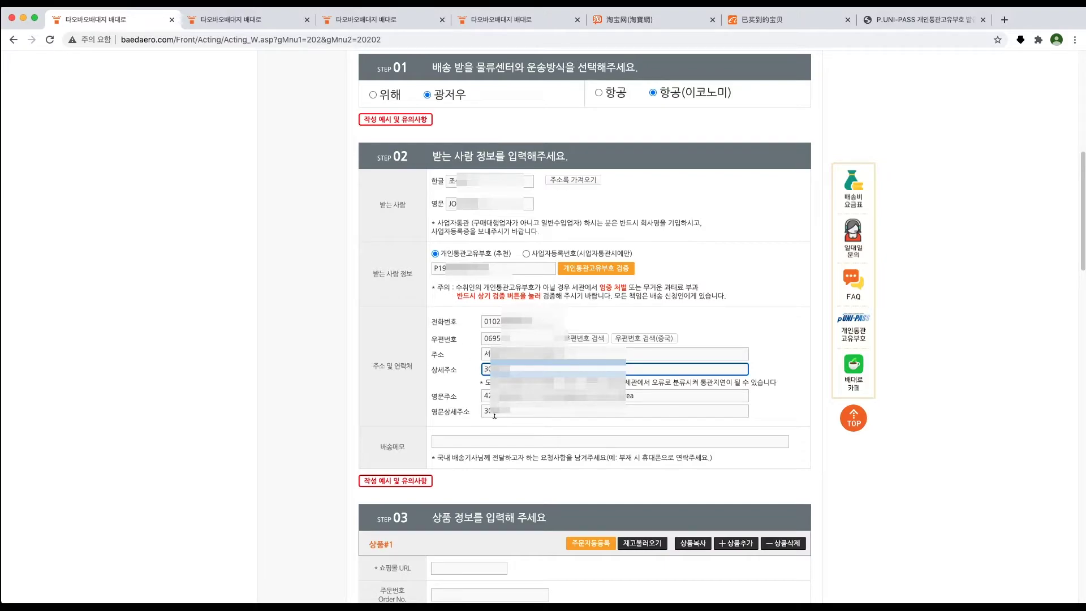
double_click(403, 449)
left_click(503, 477)
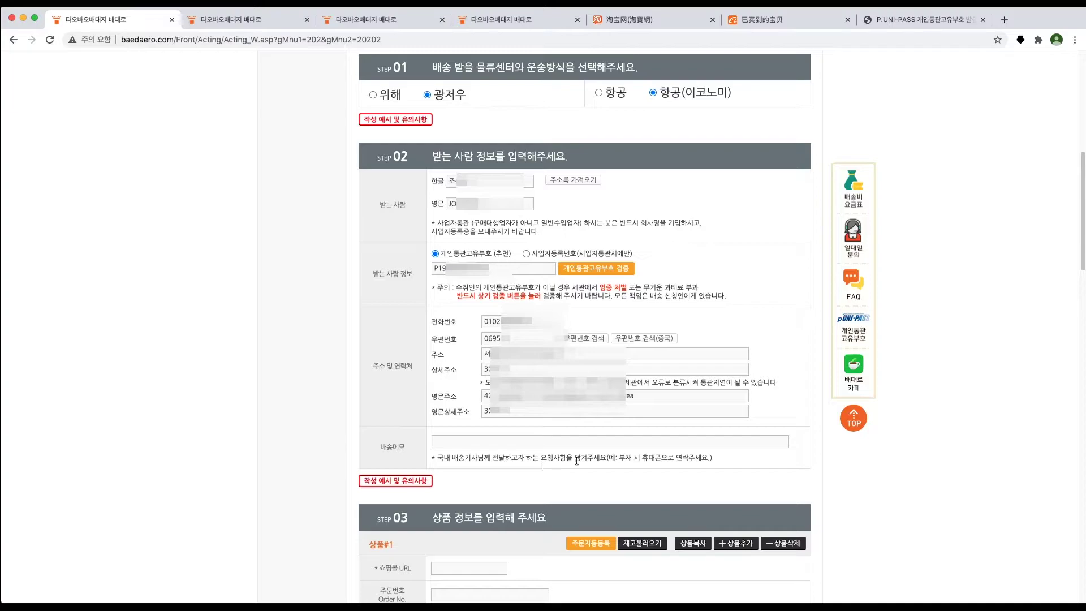
left_click_drag(614, 458, 750, 467)
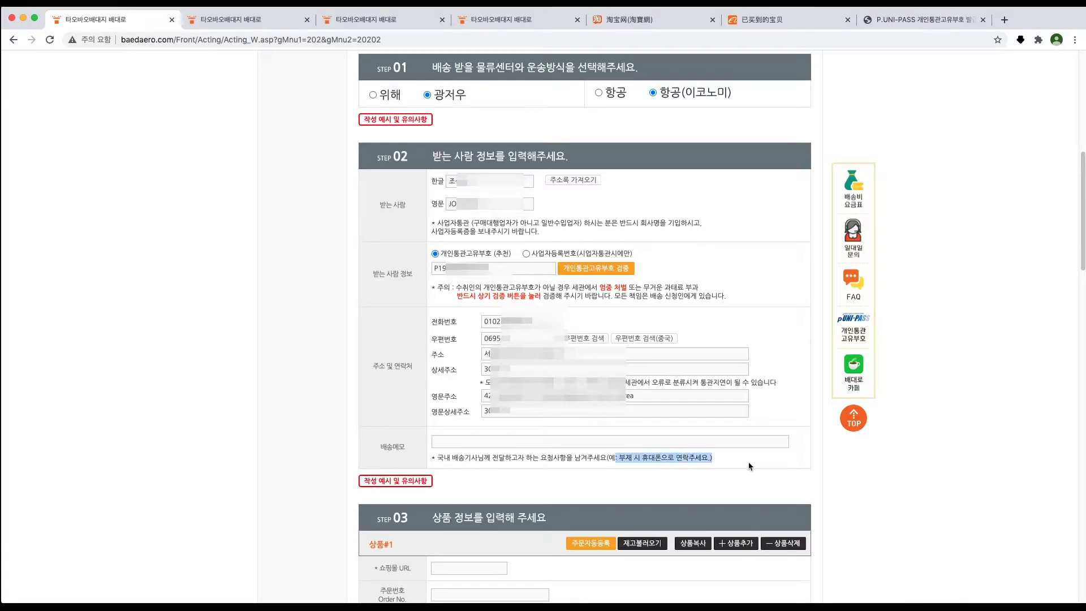
left_click(756, 482)
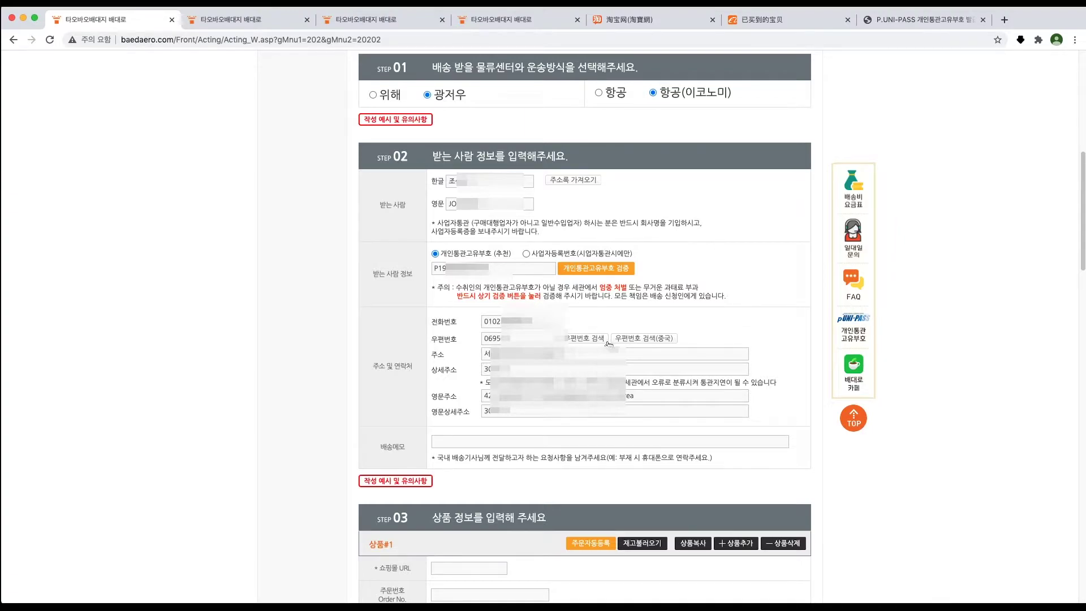
Step: Open 주문자동등록 for 상품#1 in STEP 03 and check the instructions for copying 타오바오_주문내역
scroll(803, 367, "down", 7)
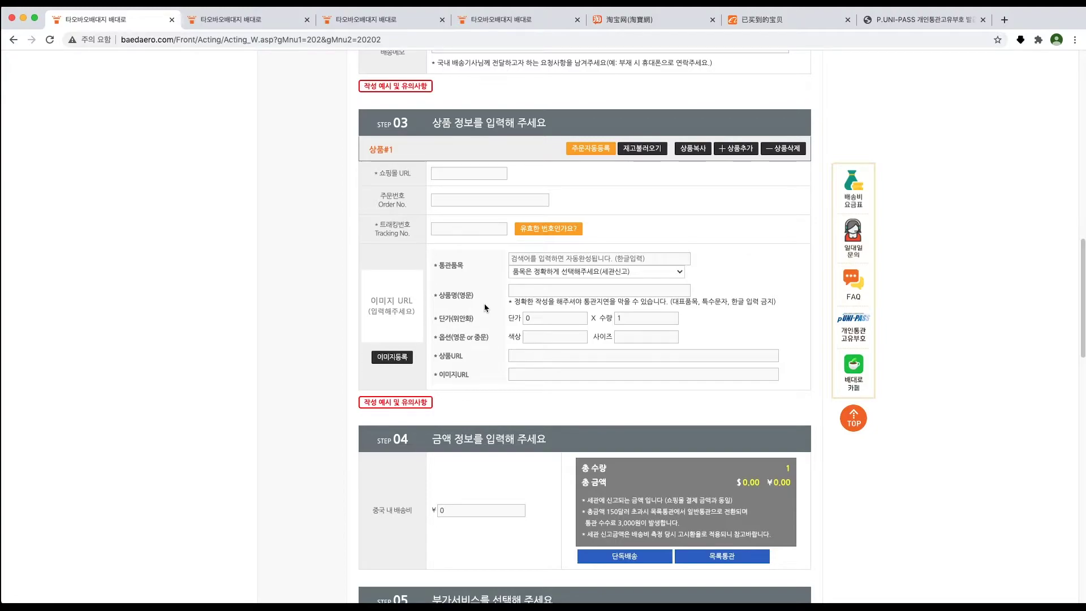
left_click(600, 156)
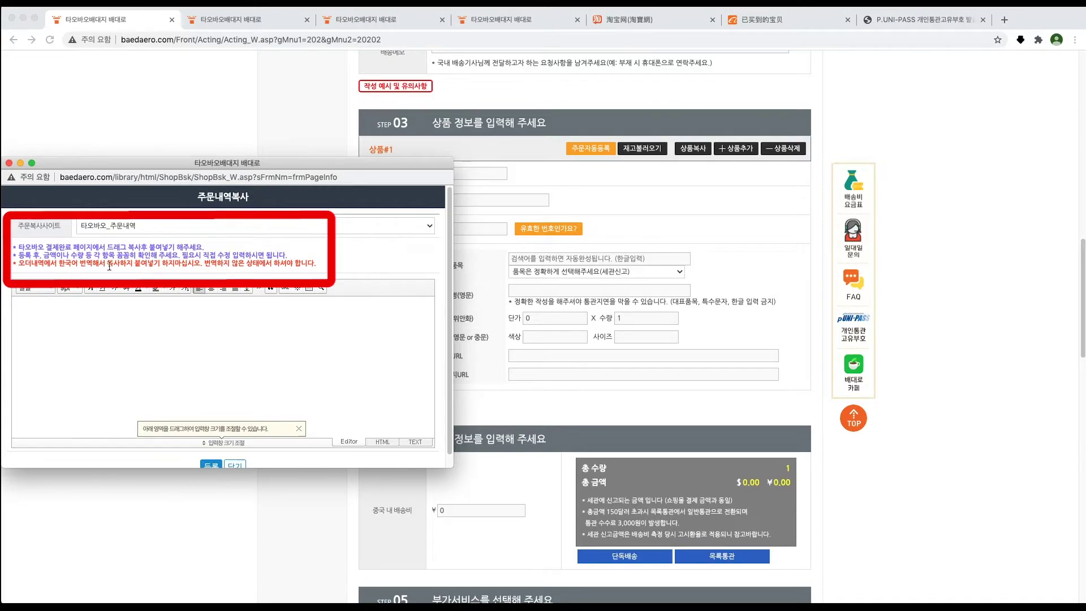
left_click(245, 465)
Step: Copy the whole 待发货 order block for the earphones from the Taobao order list and return to the 배대로 application
left_click(763, 19)
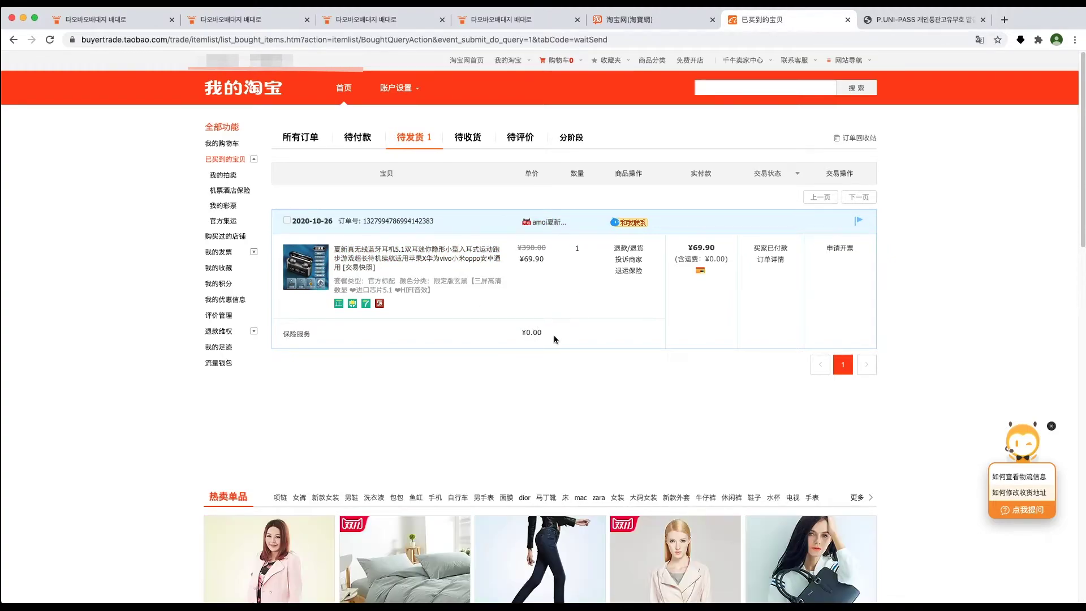
left_click_drag(557, 336, 556, 365)
left_click(295, 224)
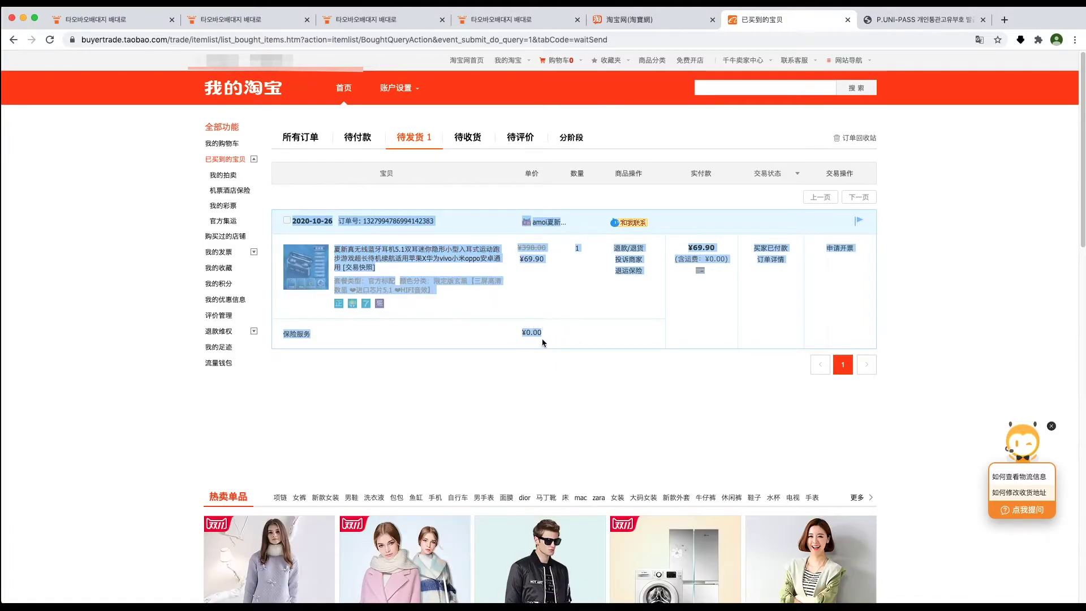
right_click(407, 224)
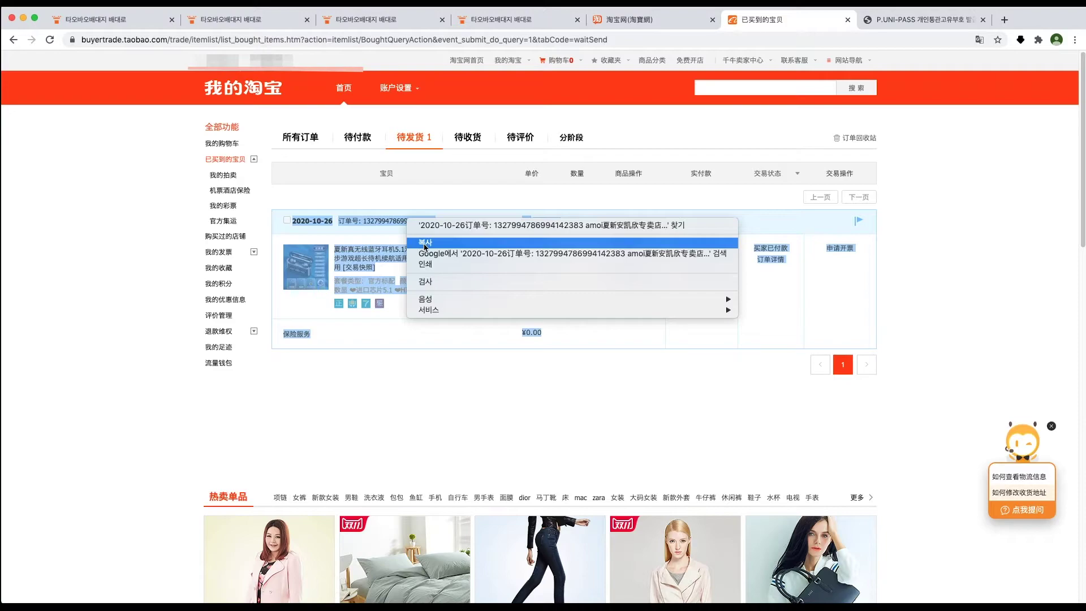
left_click(425, 247)
key("super+1")
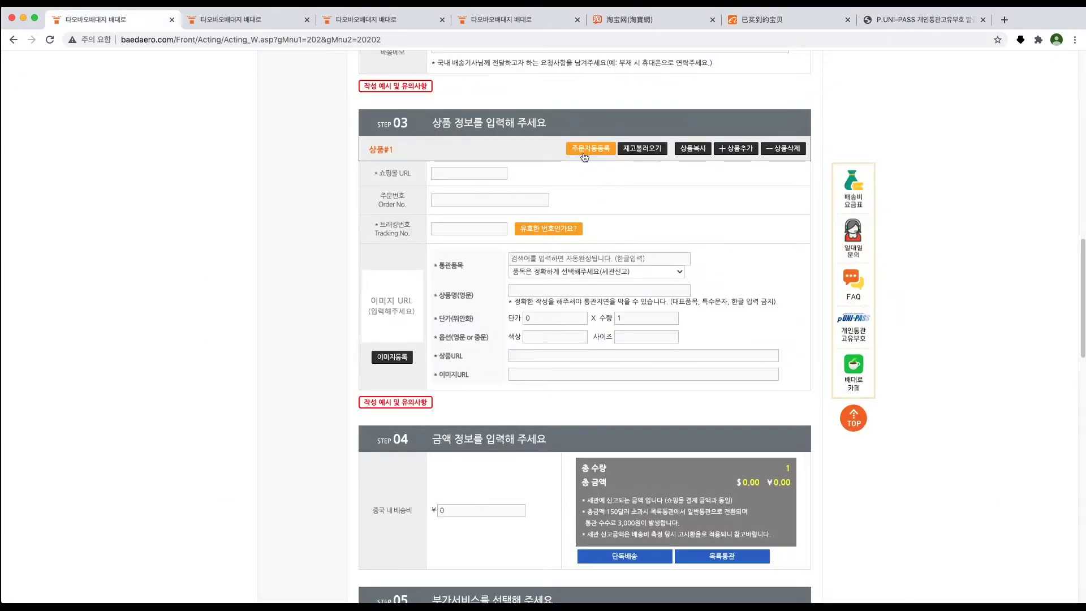
Step: Open 주문자동등록 for 상품#1, paste the copied Taobao order as 타오바오_주문내역 and register it
left_click(586, 150)
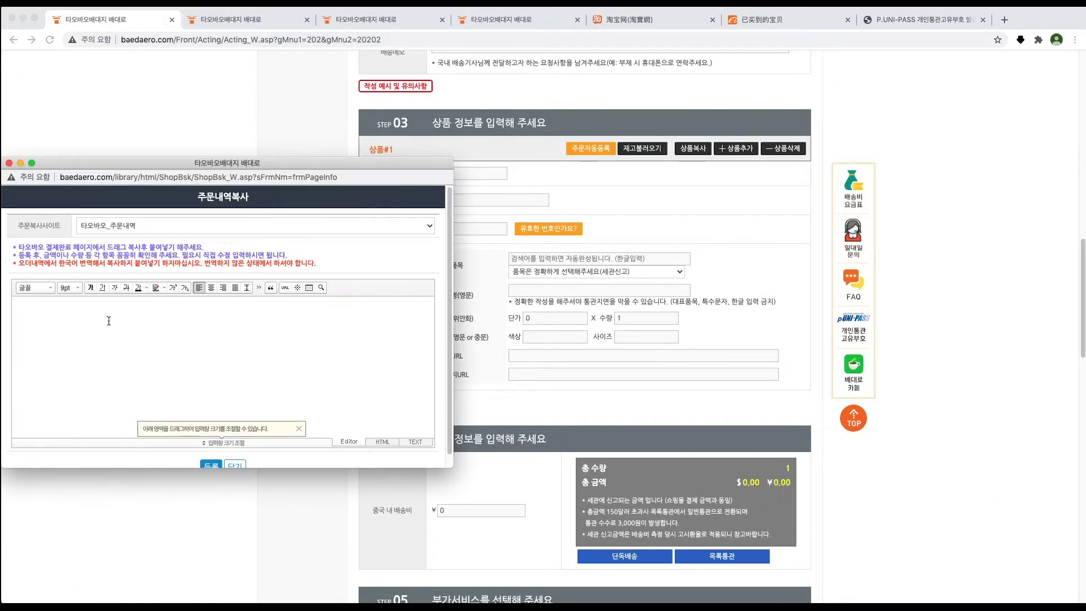
right_click(136, 339)
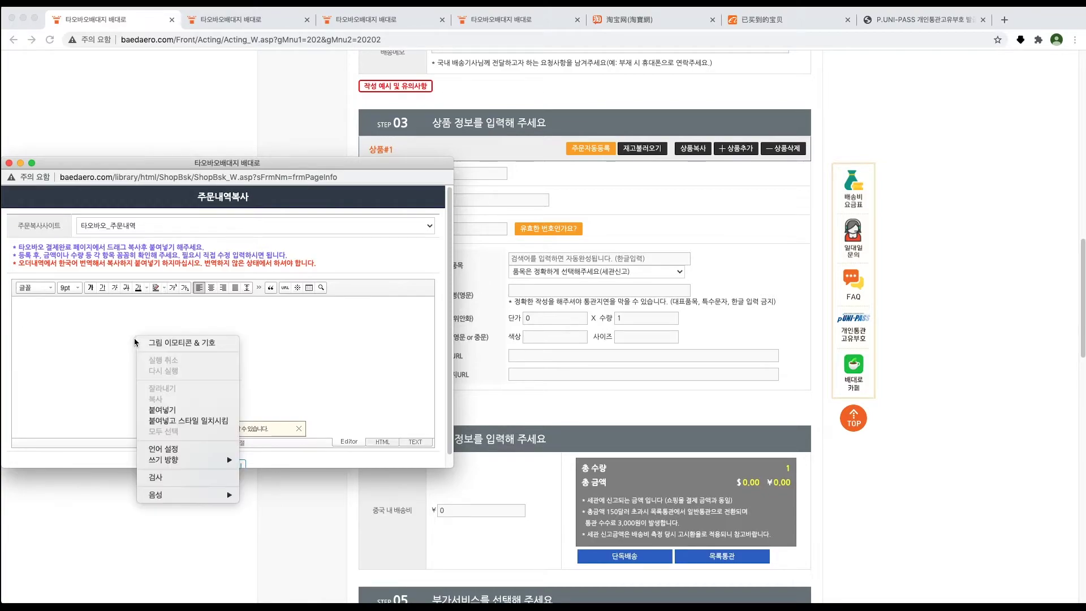
left_click(211, 412)
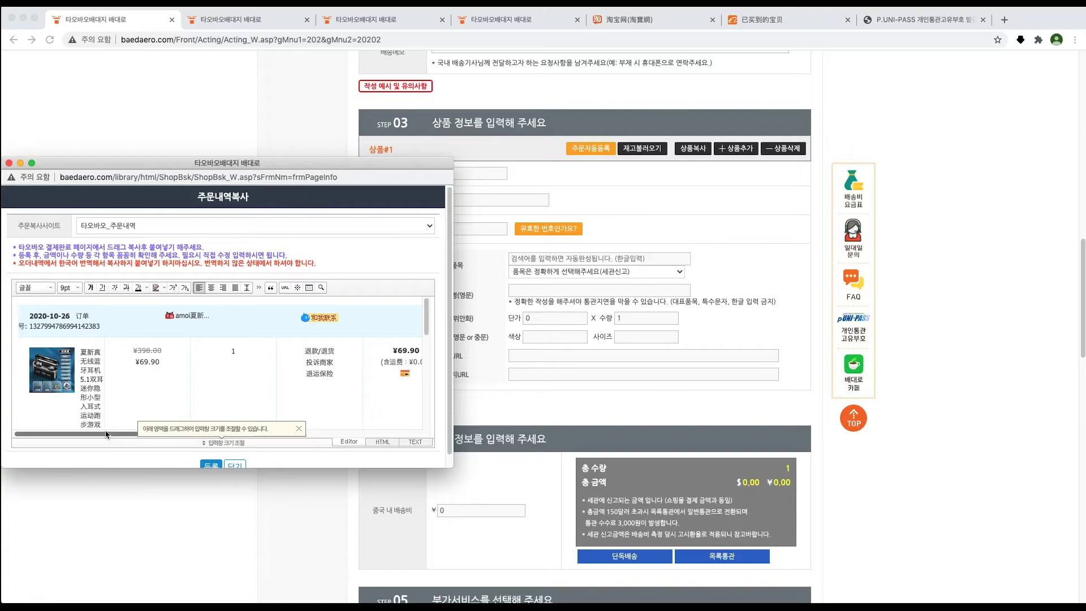
mouse_move(124, 434)
left_mouse_down()
mouse_move(278, 436)
mouse_move(135, 427)
left_mouse_up()
scroll(184, 320, "down", 3)
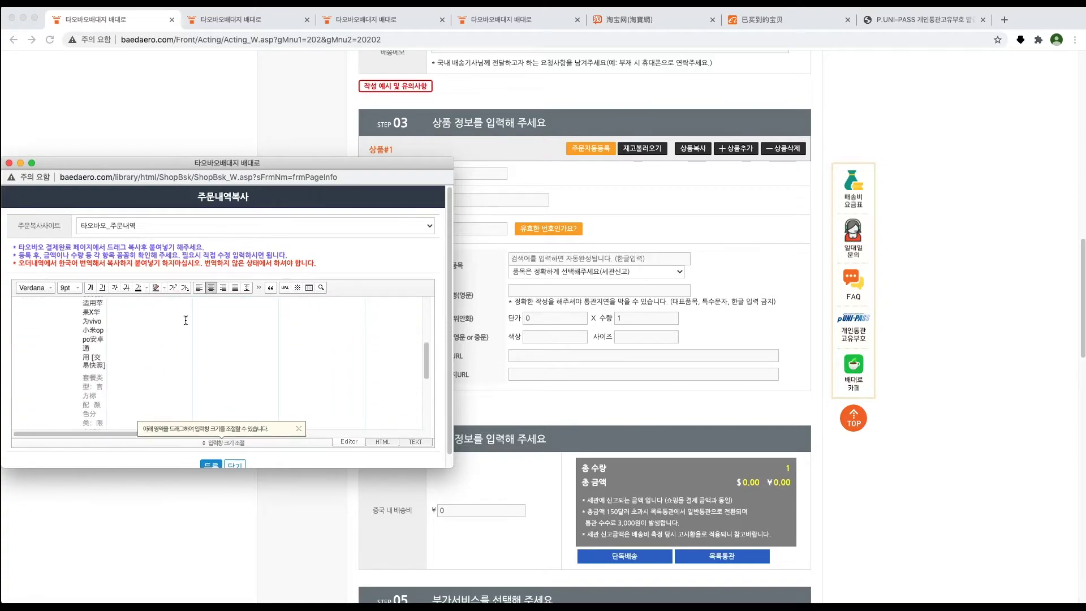
left_click(211, 467)
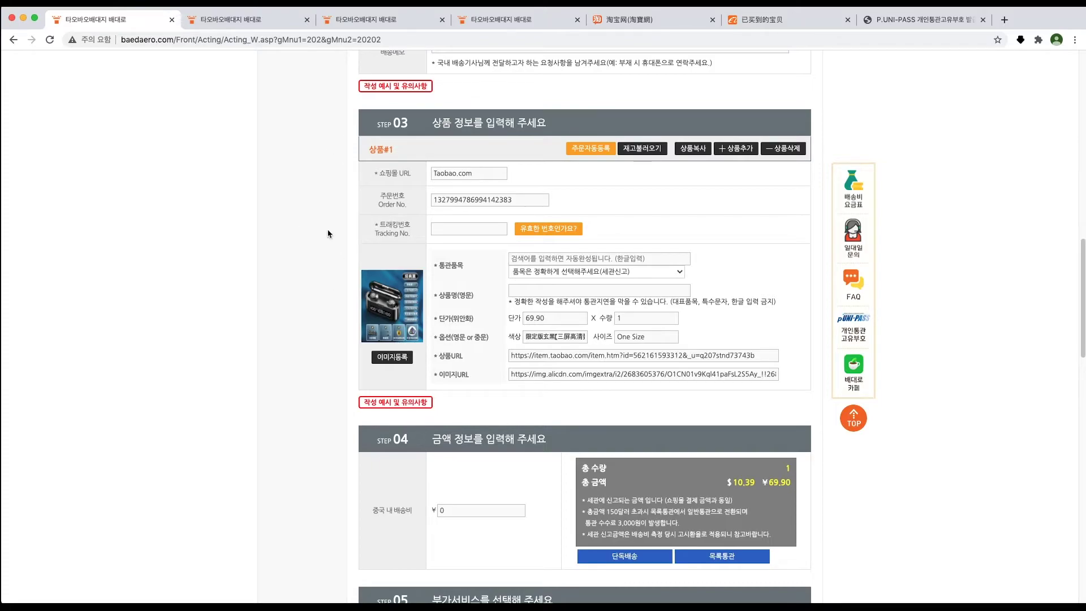
Step: Check the 待发货 order on Taobao for a tracking number to use in the 트래킹번호 field
left_click(478, 226)
left_click(761, 19)
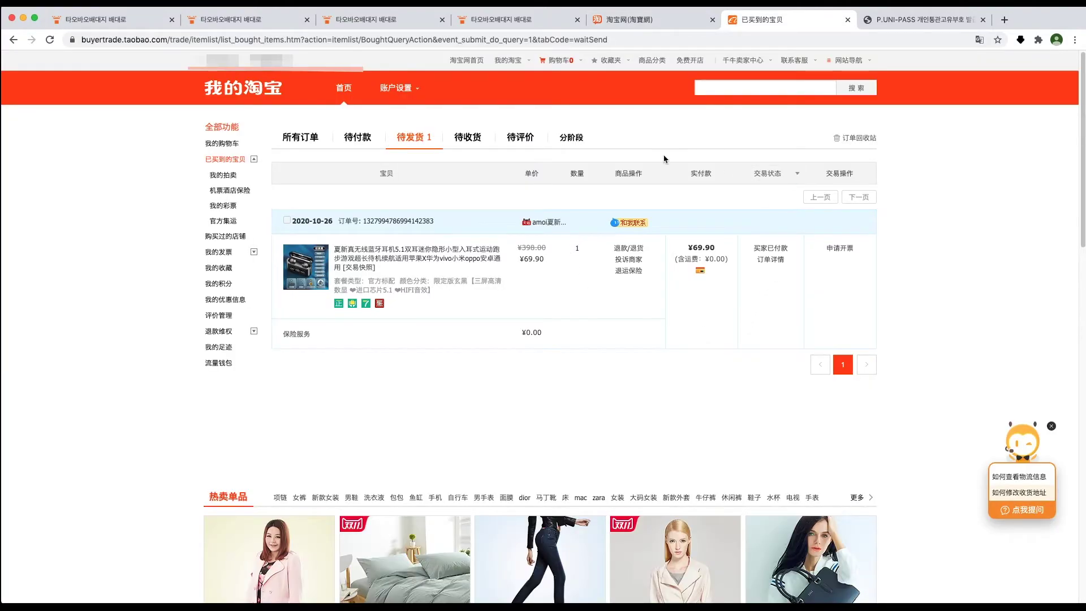
left_click(113, 19)
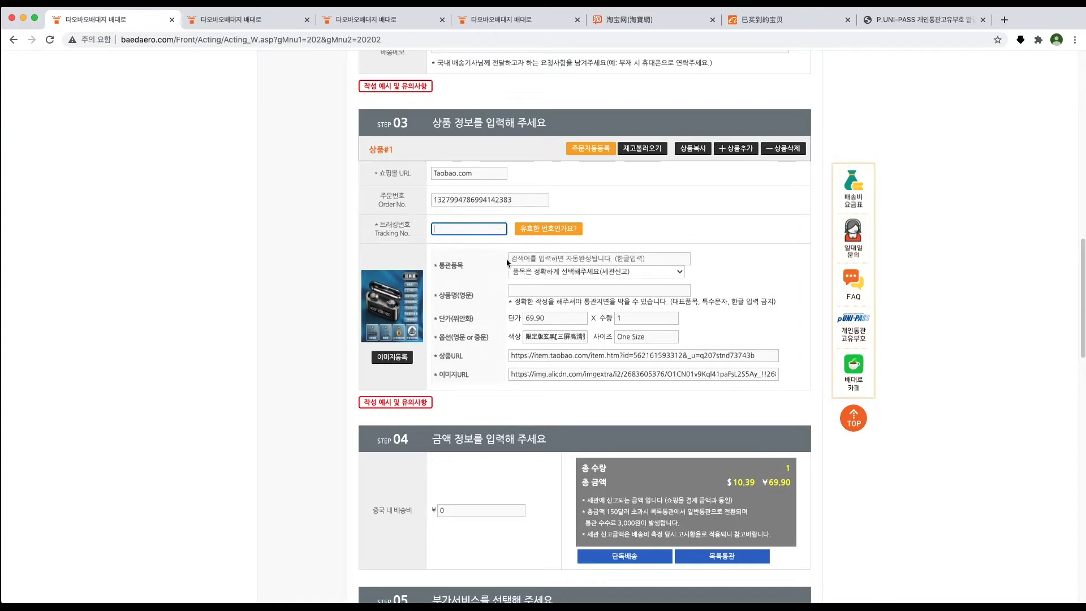
Step: Look through the 통관품목 category list of 상품#1 for an entry matching the earphones
left_click(680, 261)
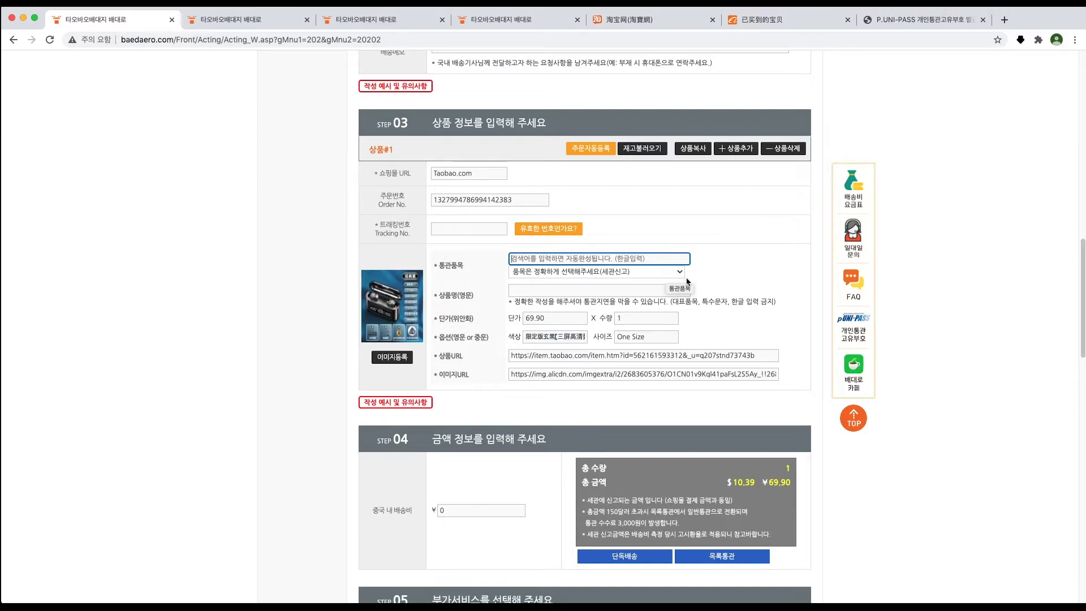
left_click(684, 276)
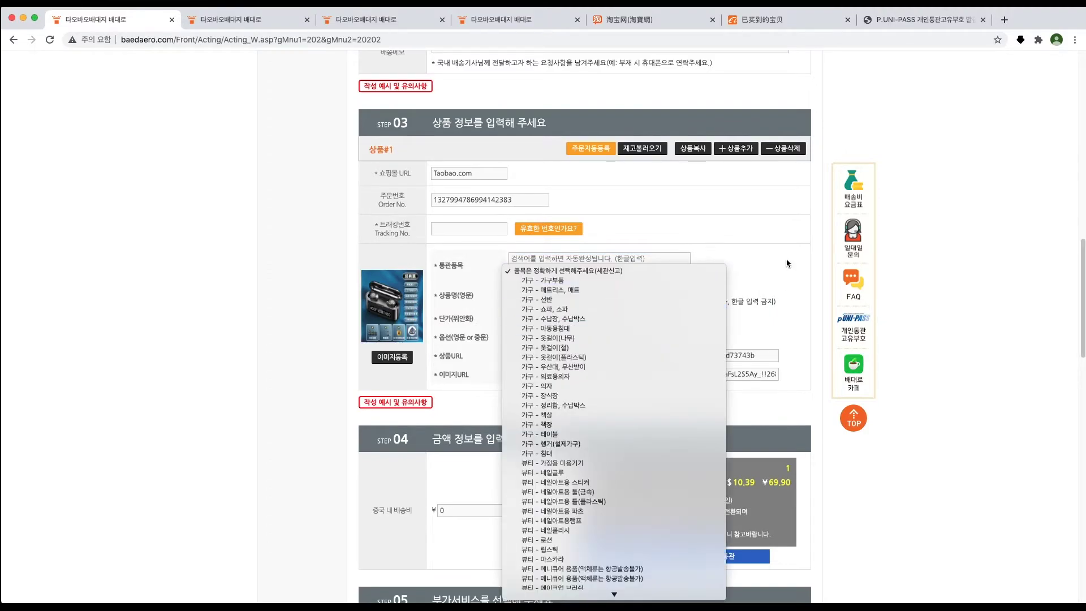
left_click(787, 263)
left_click(673, 273)
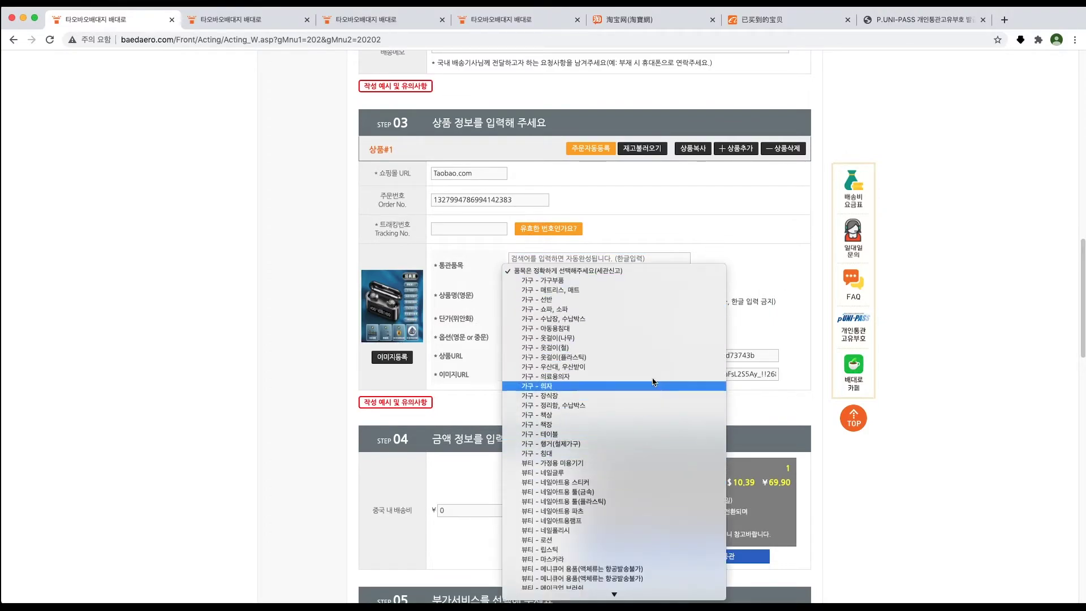
mouse_move(634, 597)
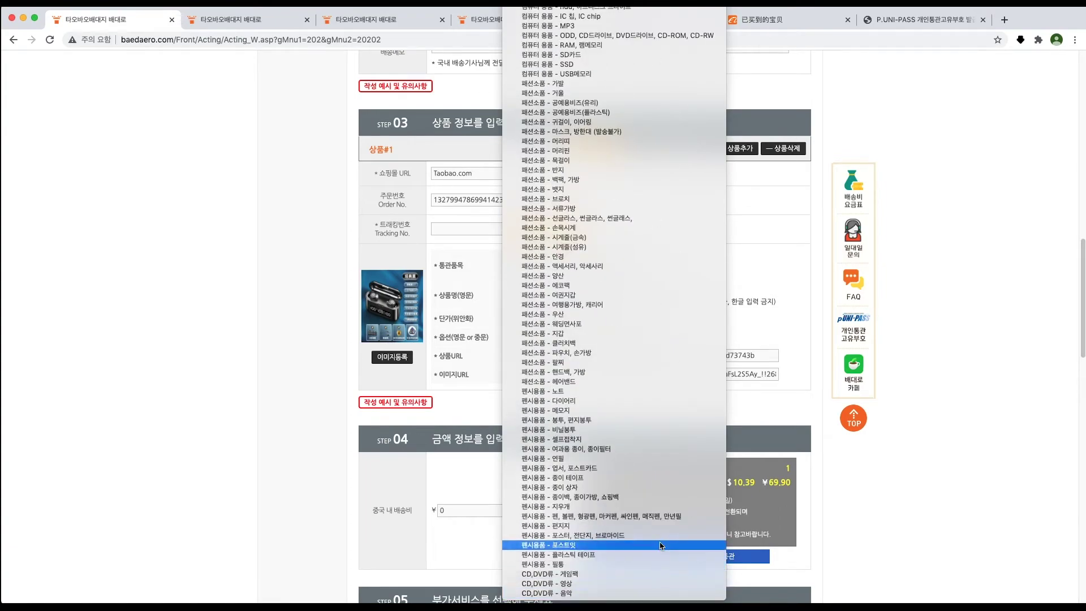
left_click(817, 310)
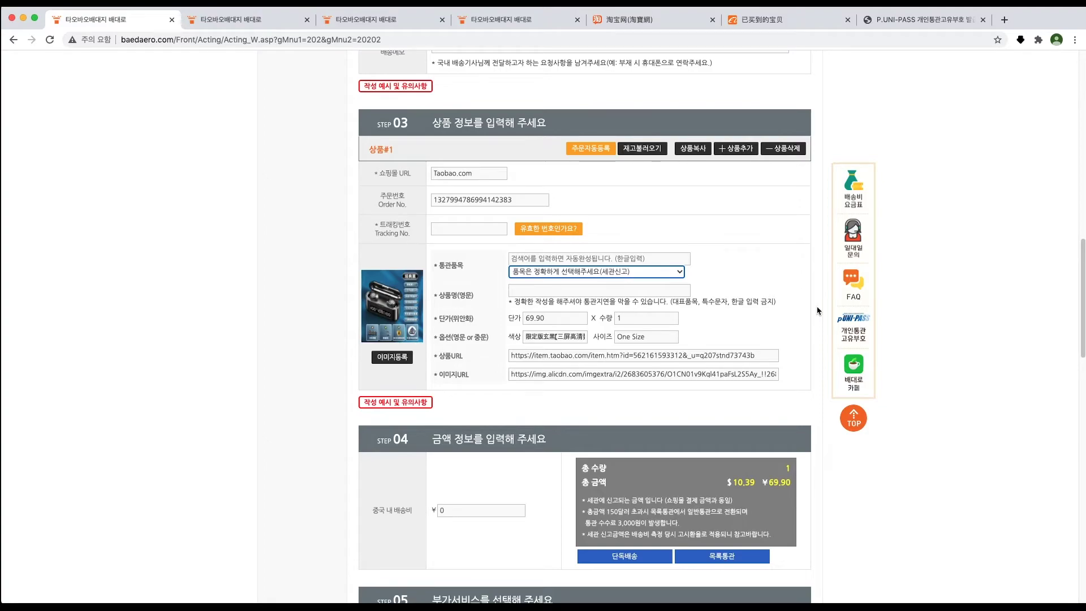
left_click(616, 272)
scroll(604, 512, "down", 10)
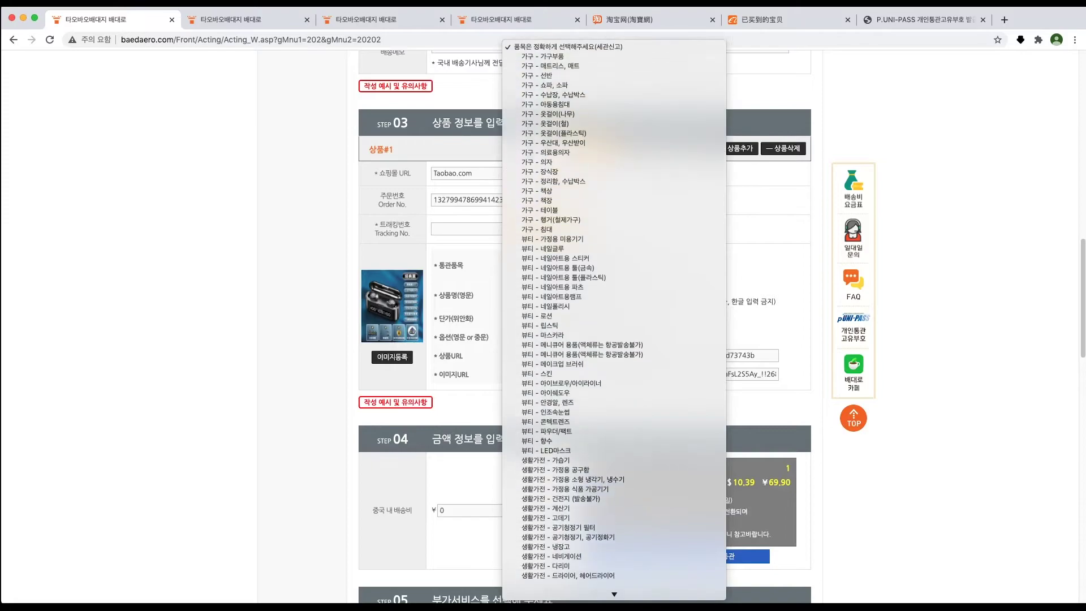
left_click(496, 409)
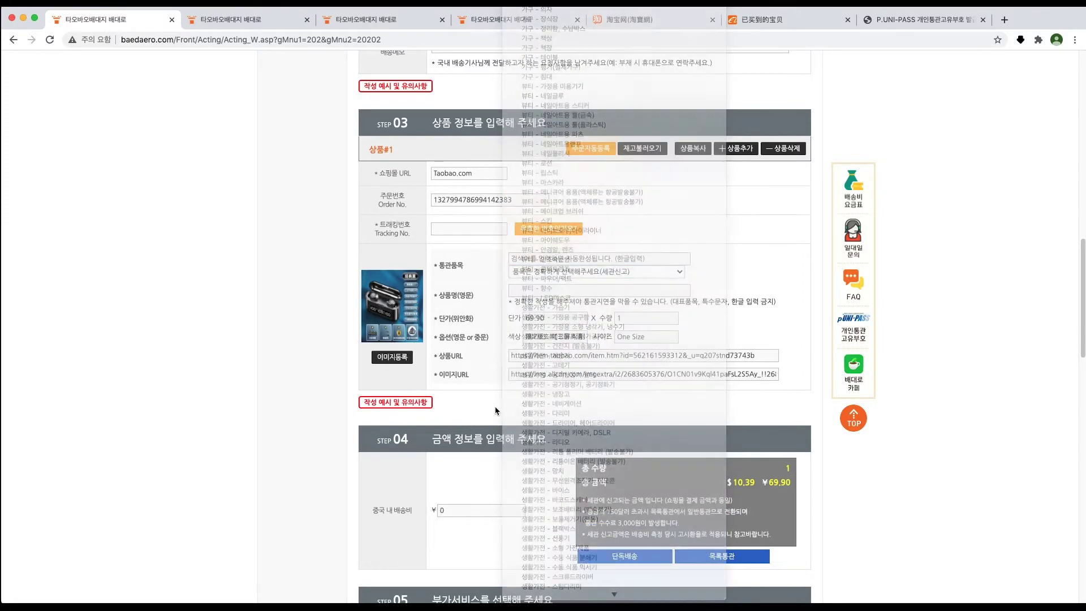
Step: Search 통관품목 for 이어폰 and choose 컴퓨터 용품 - 블루투스 이어폰 as the customs category
left_click(605, 260)
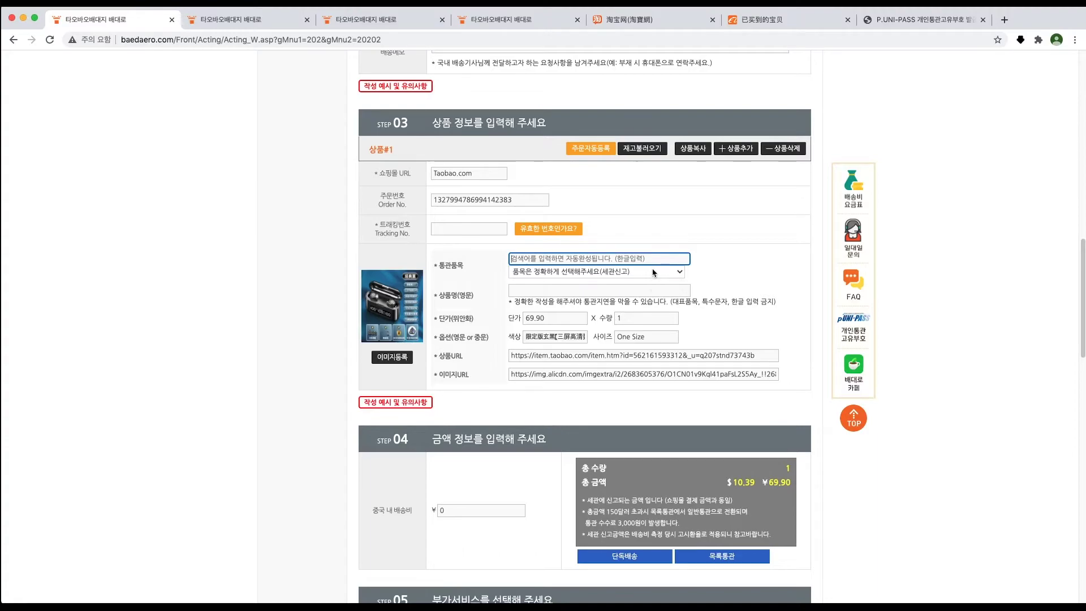
type("이어폰")
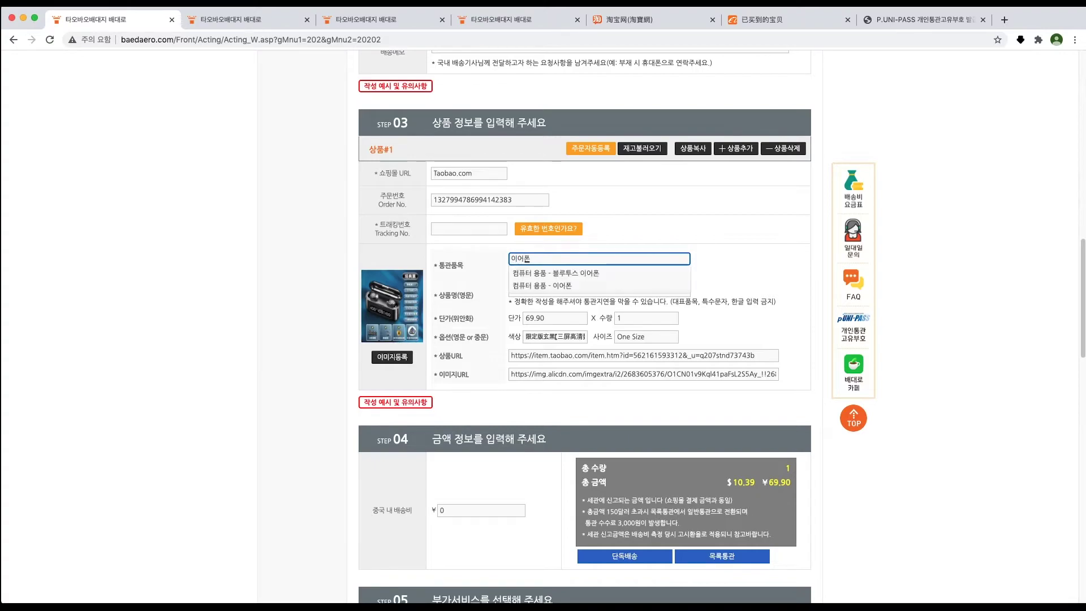
key("Down")
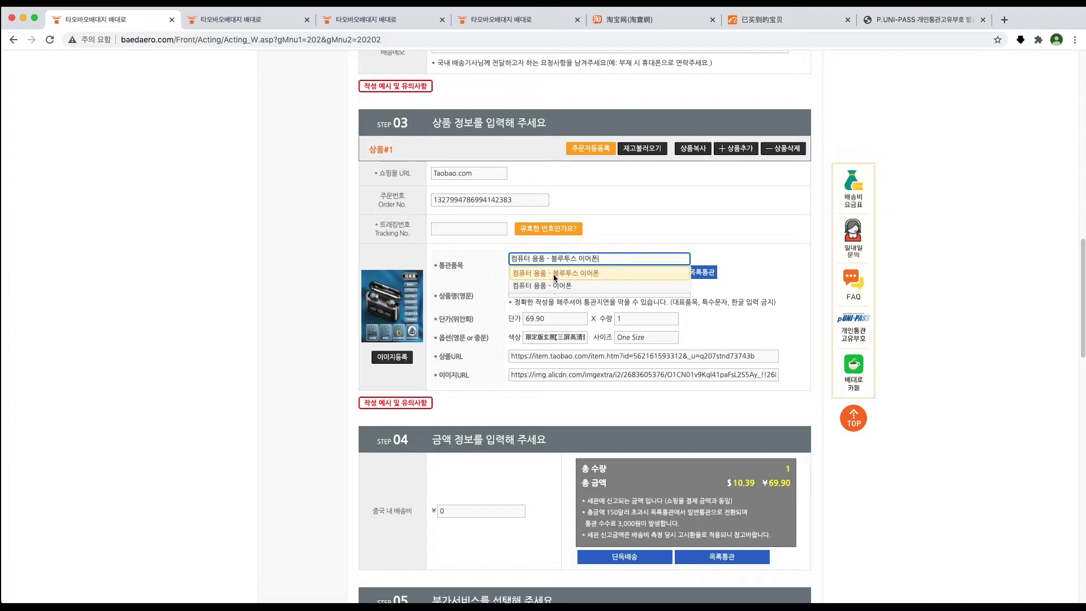
left_click(556, 275)
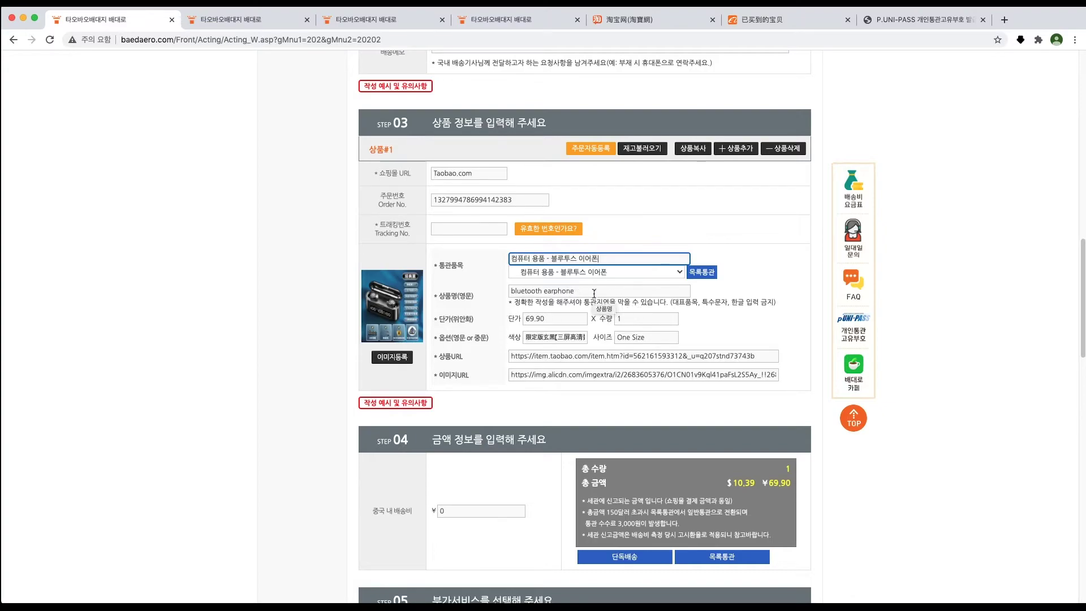
Step: Review the 중국 내 배송비 field in STEP 04, the STEP 05 additional services and the 임시저장 and 최종주문 descriptions
scroll(591, 293, "down", 5)
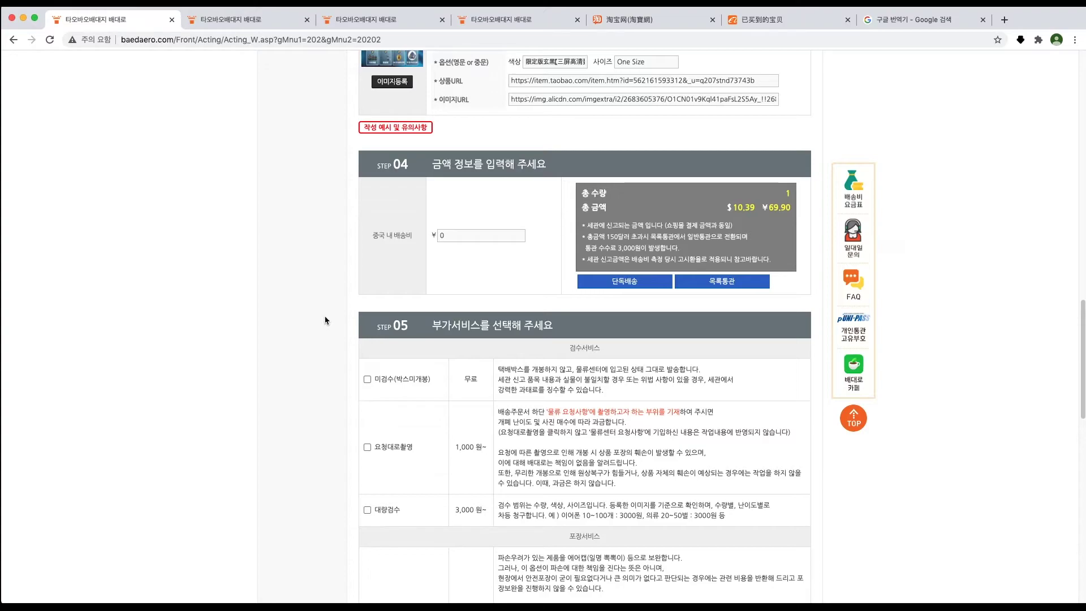
left_click(450, 236)
left_click(327, 284)
scroll(266, 328, "down", 5)
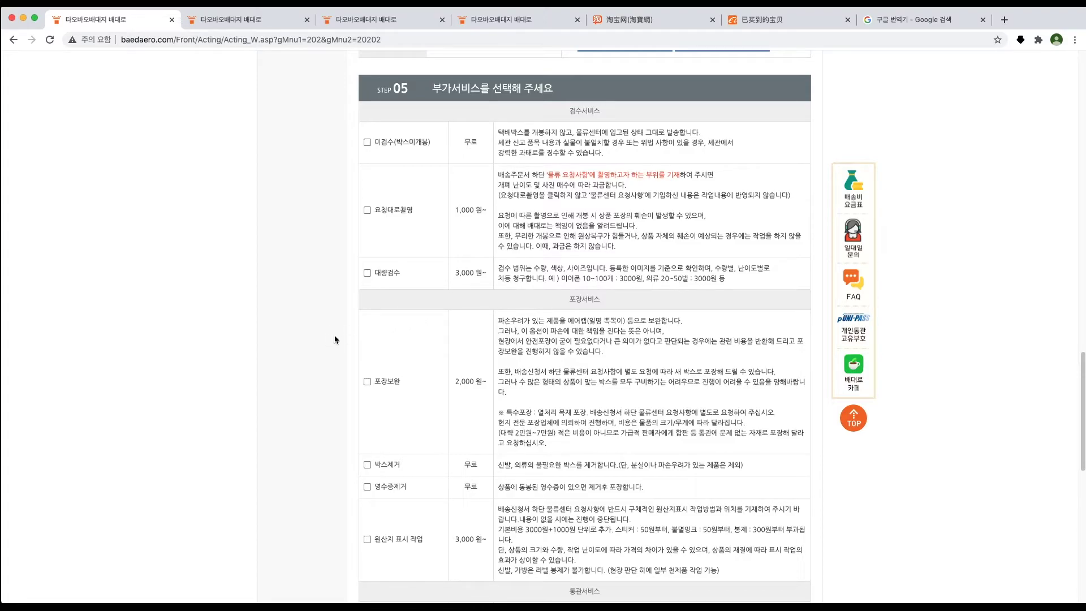
scroll(329, 356, "down", 4)
scroll(329, 357, "down", 4)
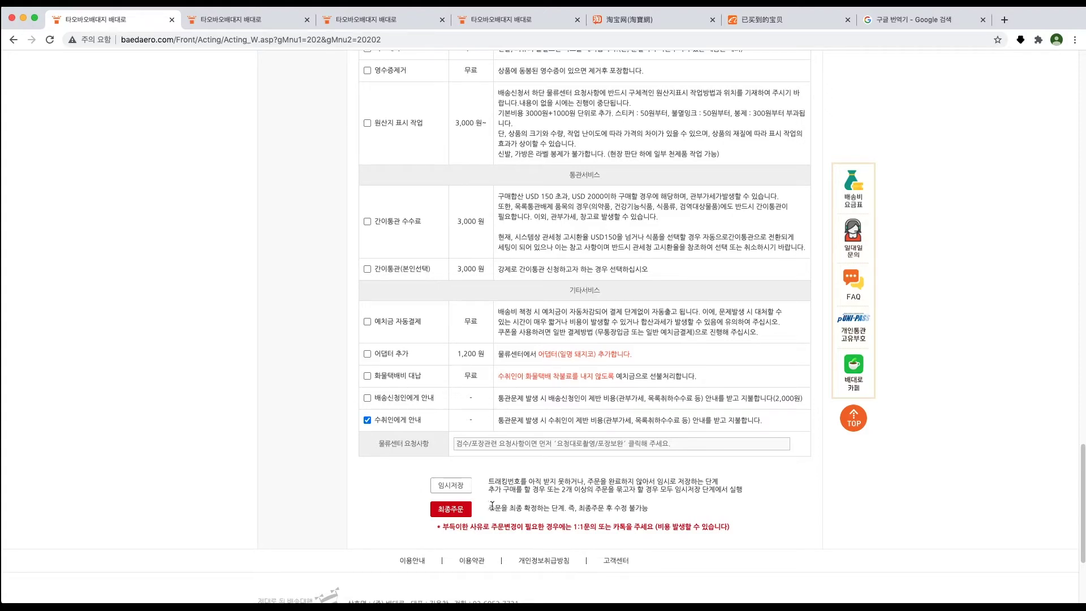
left_click_drag(493, 508, 708, 511)
left_click(707, 513)
Step: Recheck the STEP 03 product details and try to submit the application as 최종주문 without a tracking number
scroll(630, 251, "up", 15)
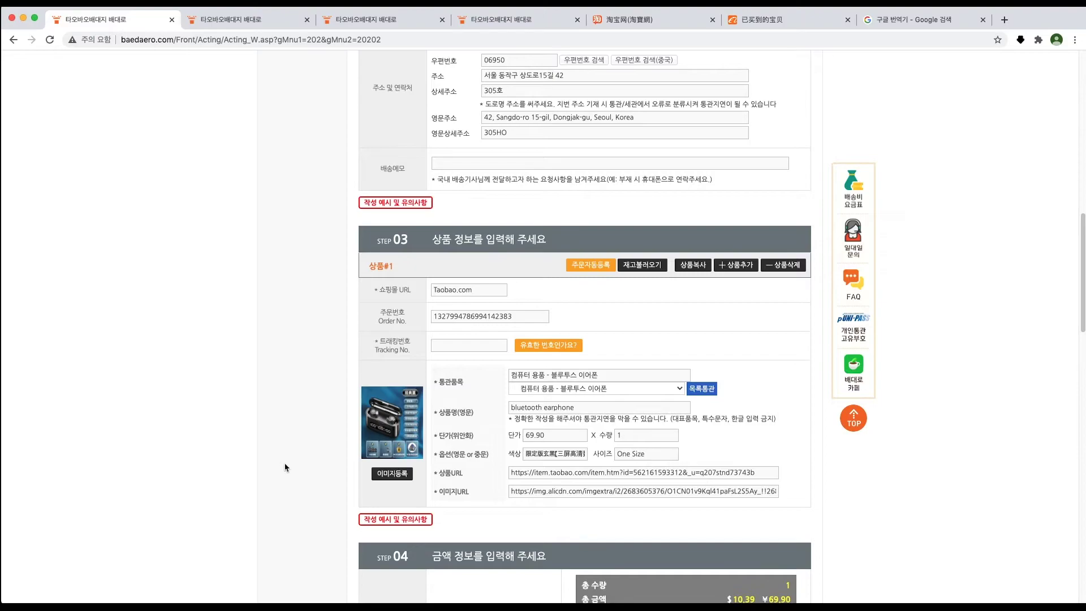
scroll(289, 502, "down", 1)
scroll(290, 502, "down", 15)
left_click(454, 333)
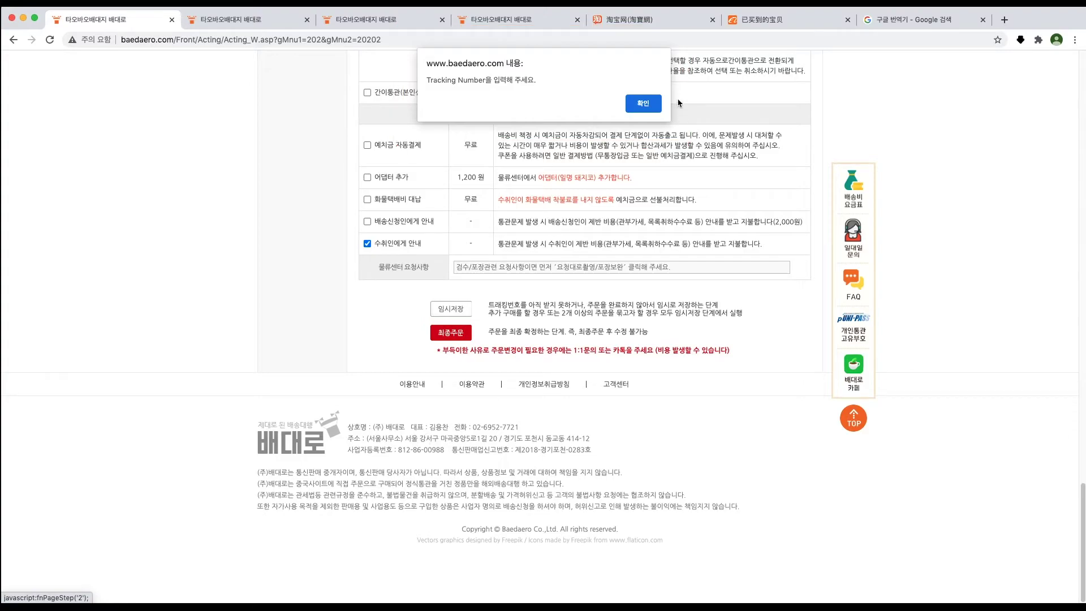
left_click(644, 104)
Step: Save the application as 임시저장 and open the 임시저장 entries in 마이페이지
left_click(451, 309)
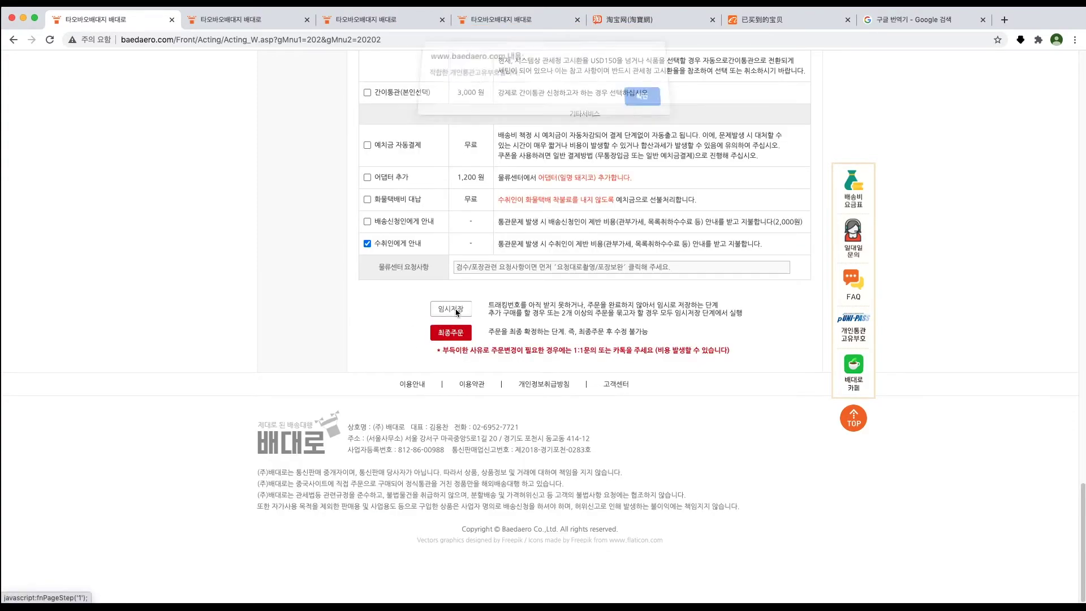
left_click(642, 104)
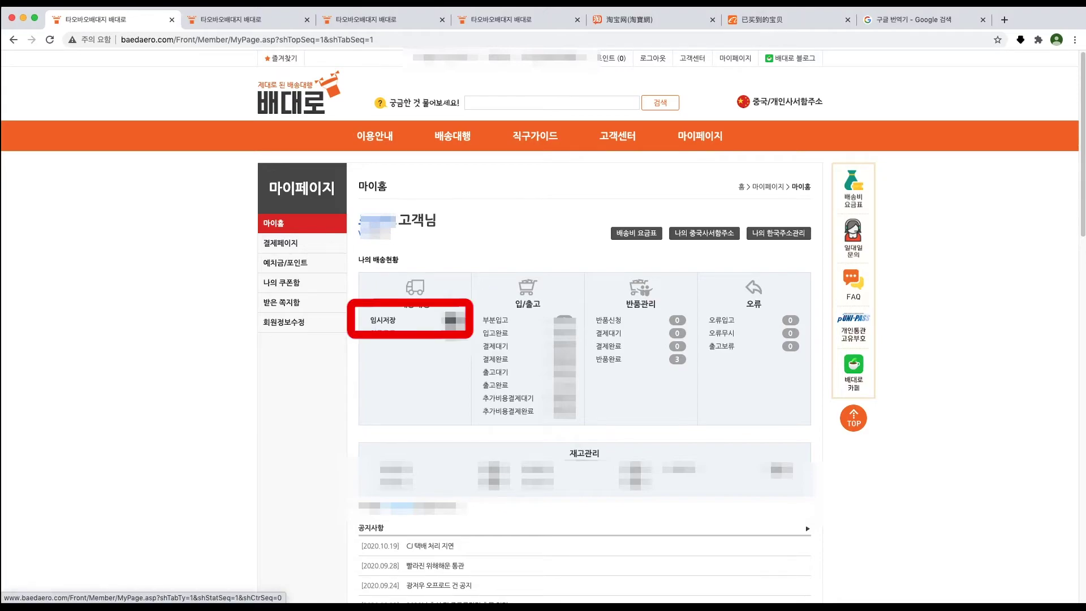
left_click(452, 320)
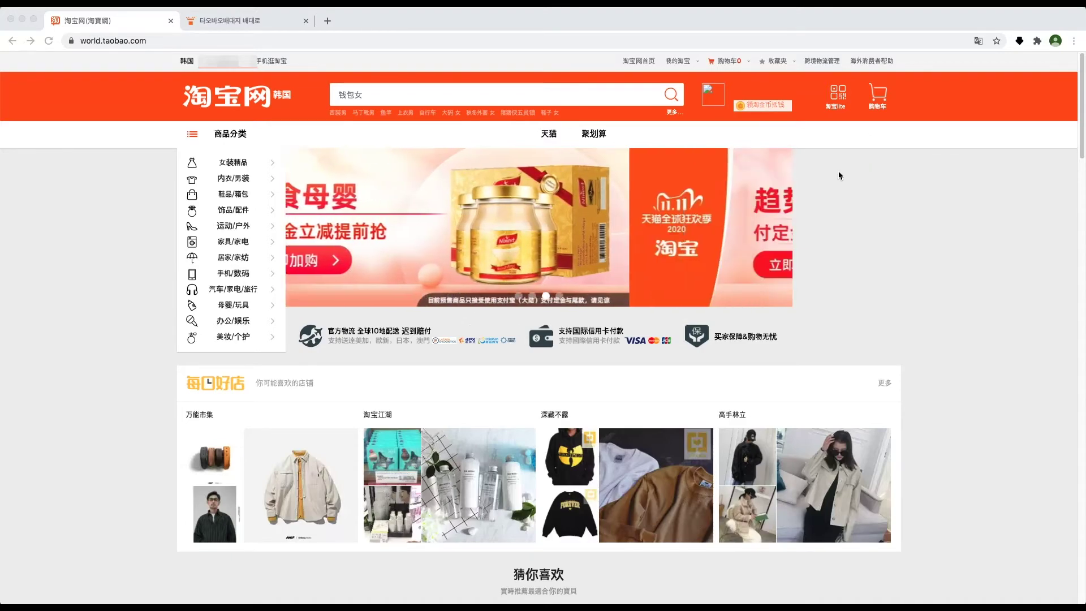
Step: Switch to Taobao and open the 查看物流 logistics details of the 待收货 earphone order to find its tracking number
mouse_move(717, 101)
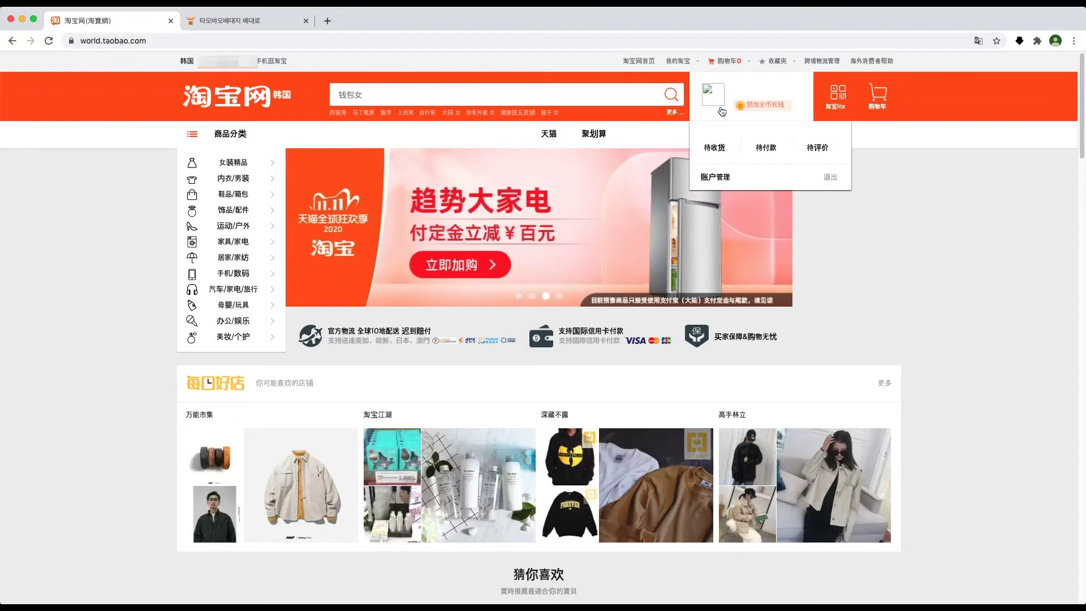
left_click(717, 148)
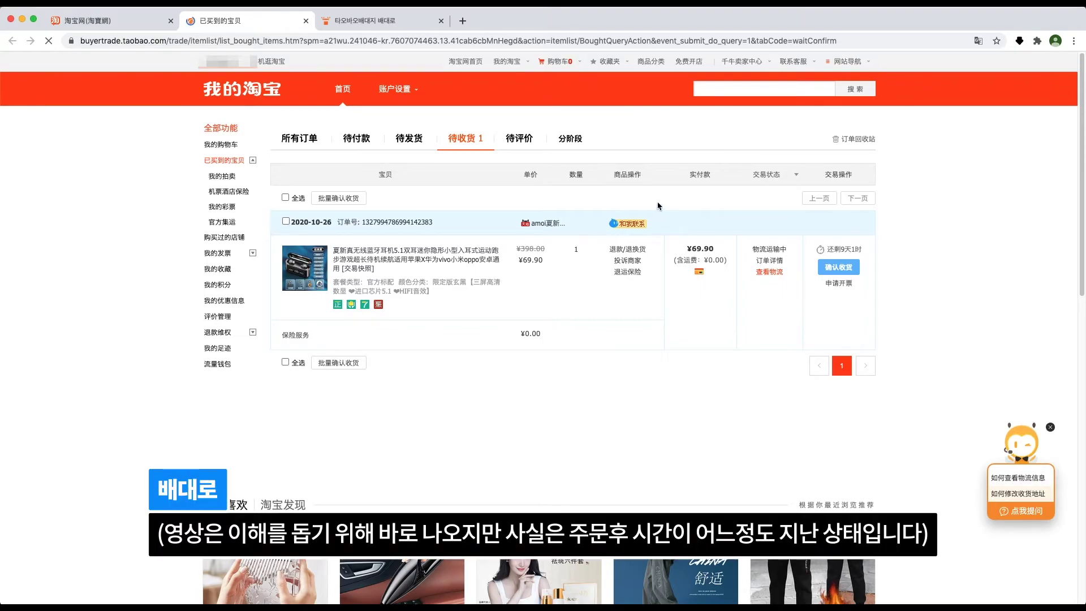
left_click(411, 141)
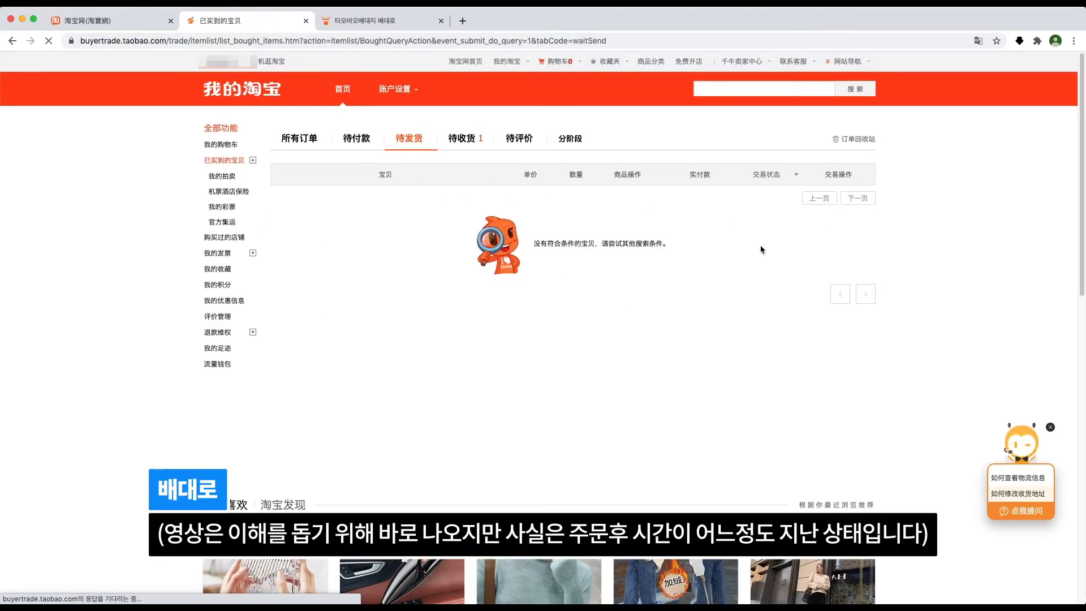
left_click(462, 139)
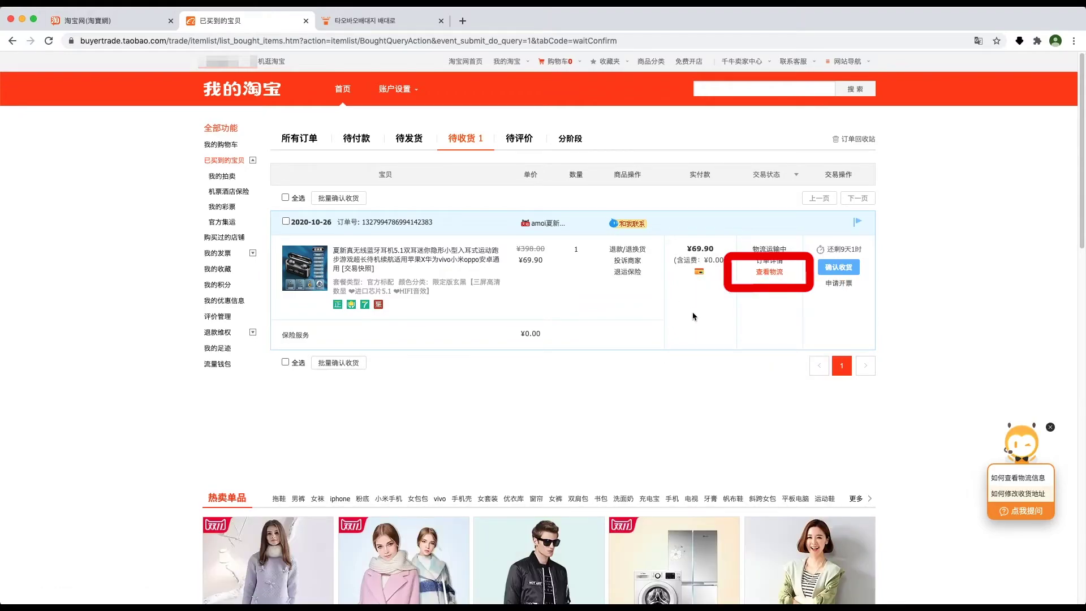
left_click(770, 274)
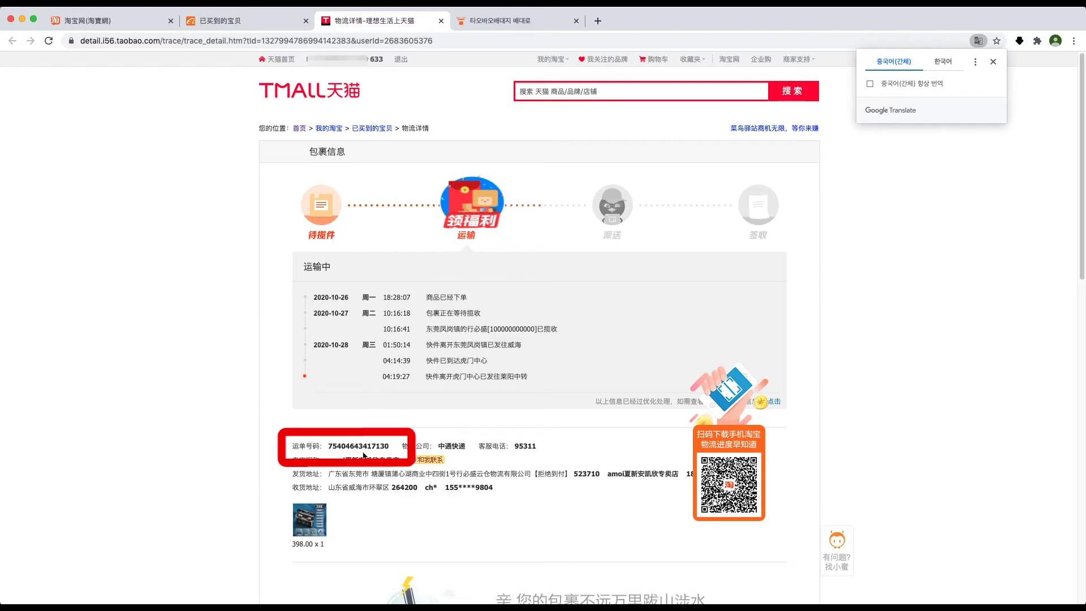
Step: Copy the 运单号码 tracking number of the earphone parcel from the logistics details
left_click_drag(389, 447, 329, 447)
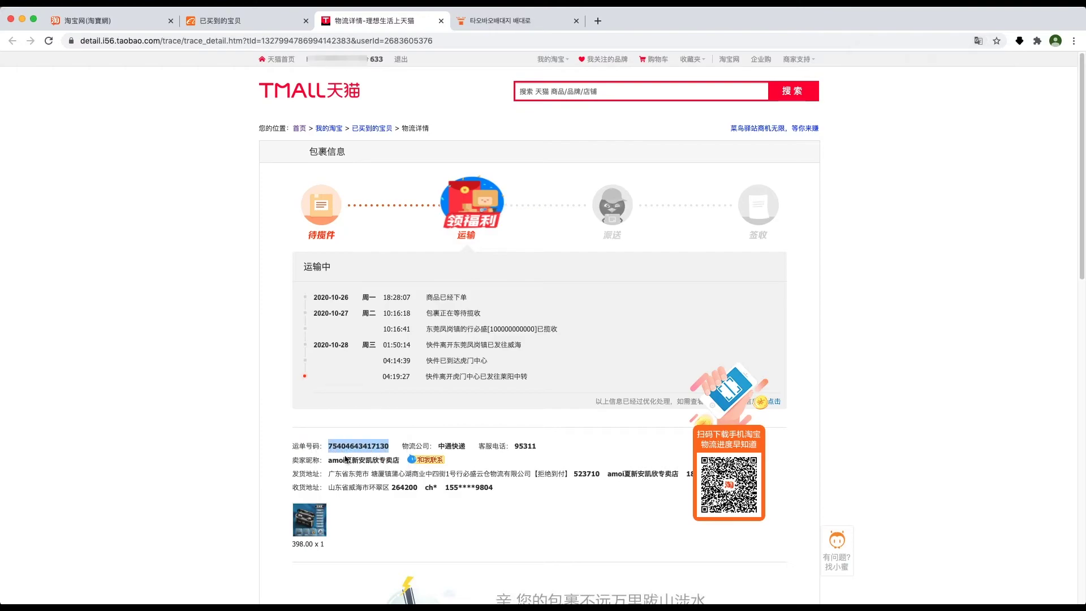
right_click(353, 448)
left_click(367, 471)
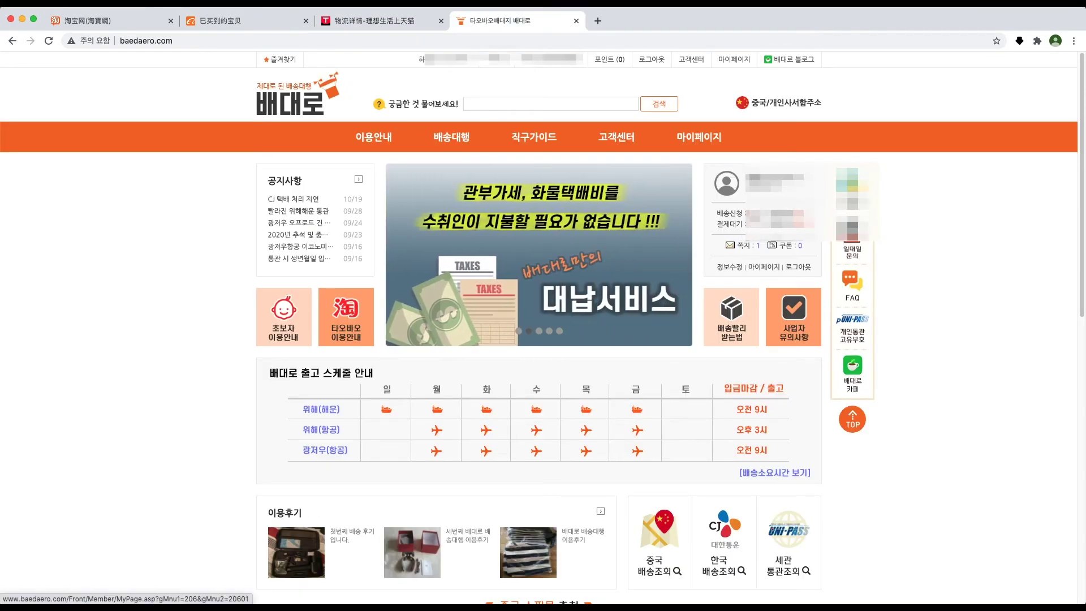
Step: Switch to the 배대로 site and open the first 임시저장 application in 마이페이지 for editing, at its 상품 정보 section
left_click(734, 218)
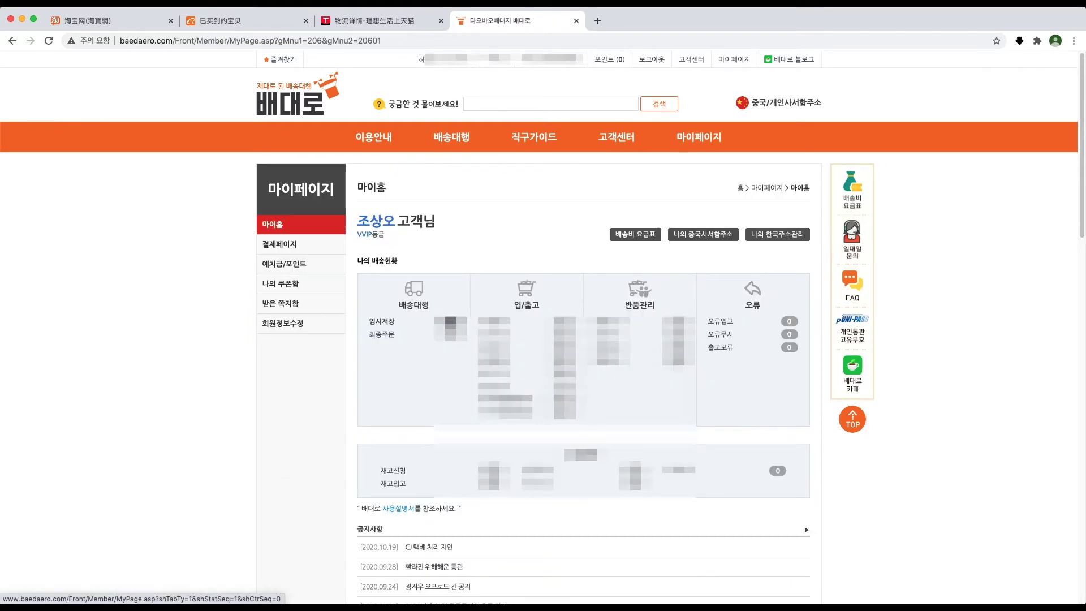
left_click(450, 320)
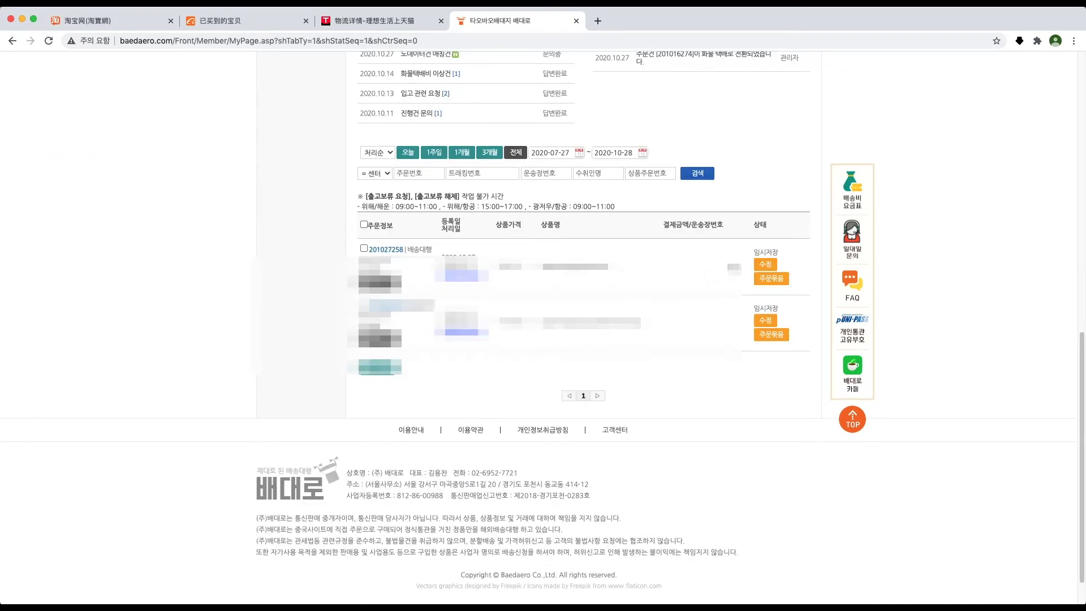
left_click(766, 266)
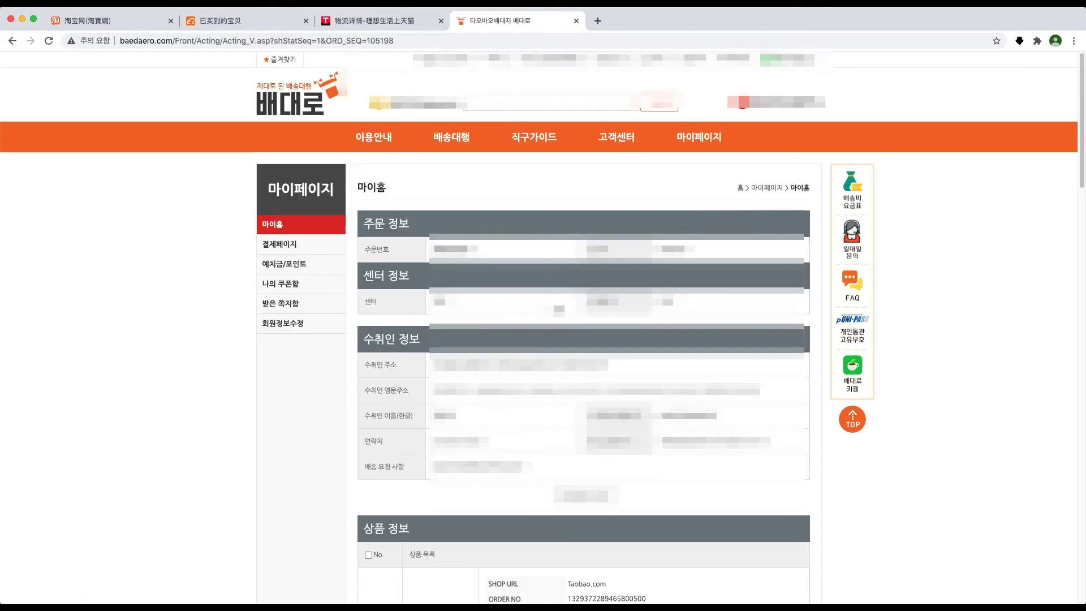
scroll(543, 328, "down", 7)
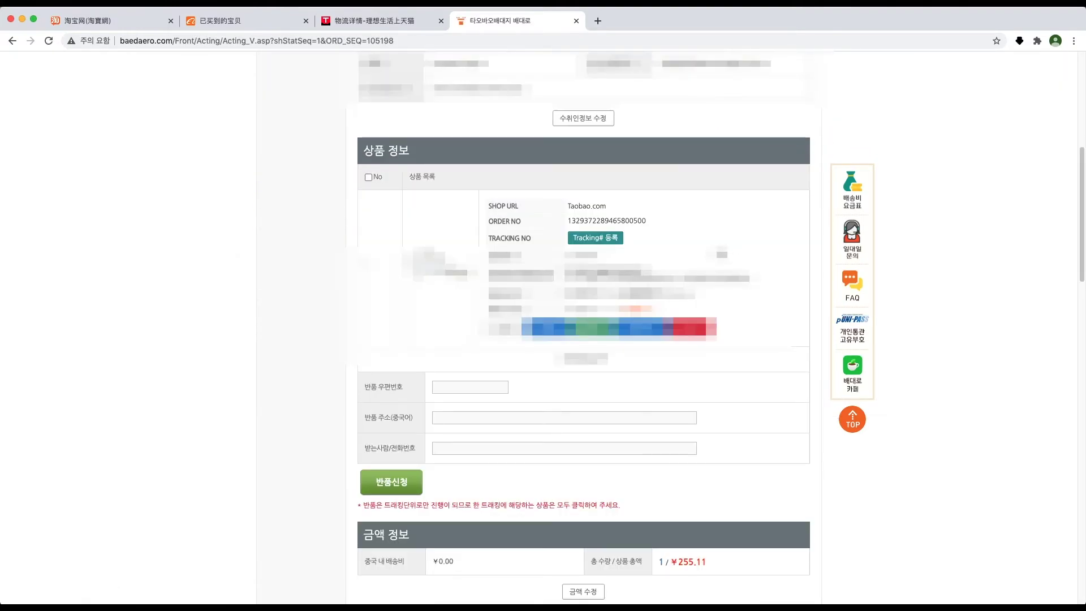
Step: Register the copied tracking number under TRACKING NO for the product in 상품 정보
left_click(610, 238)
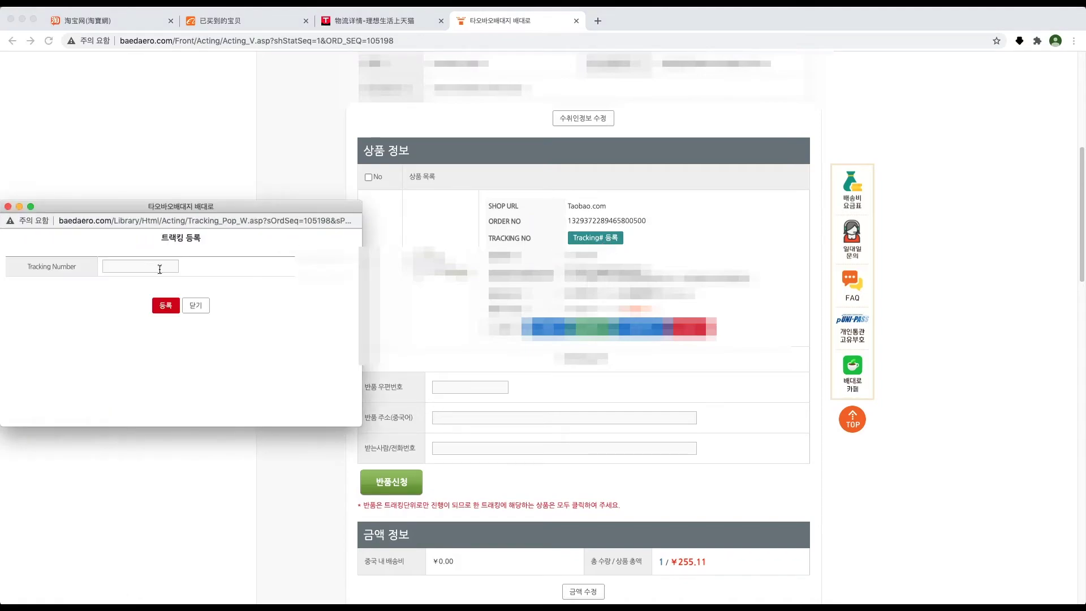
left_click(136, 265)
right_click(165, 266)
left_click(195, 341)
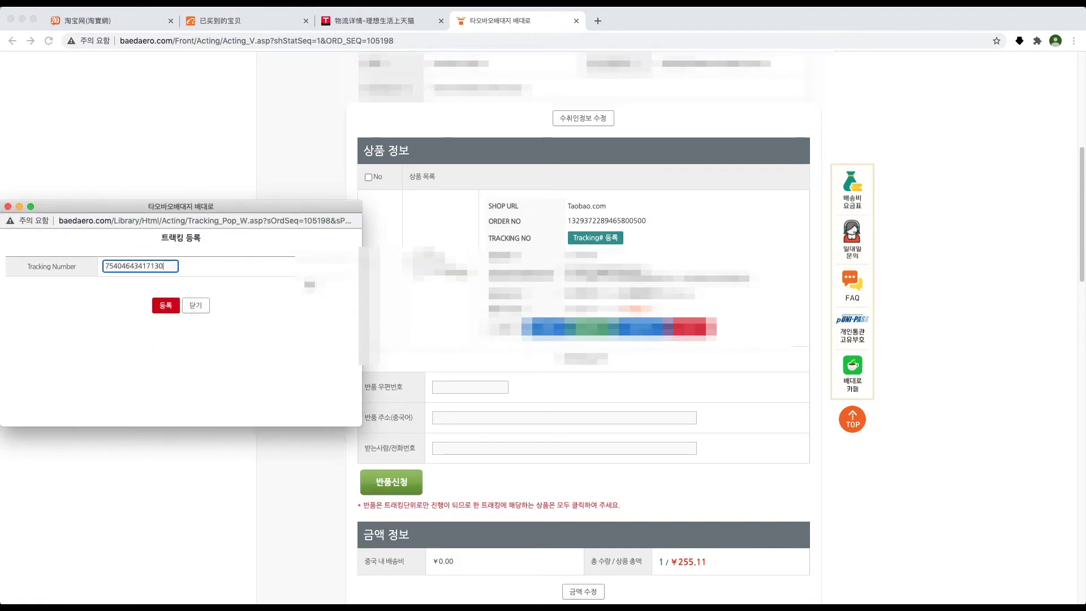
left_click(166, 306)
left_click(196, 306)
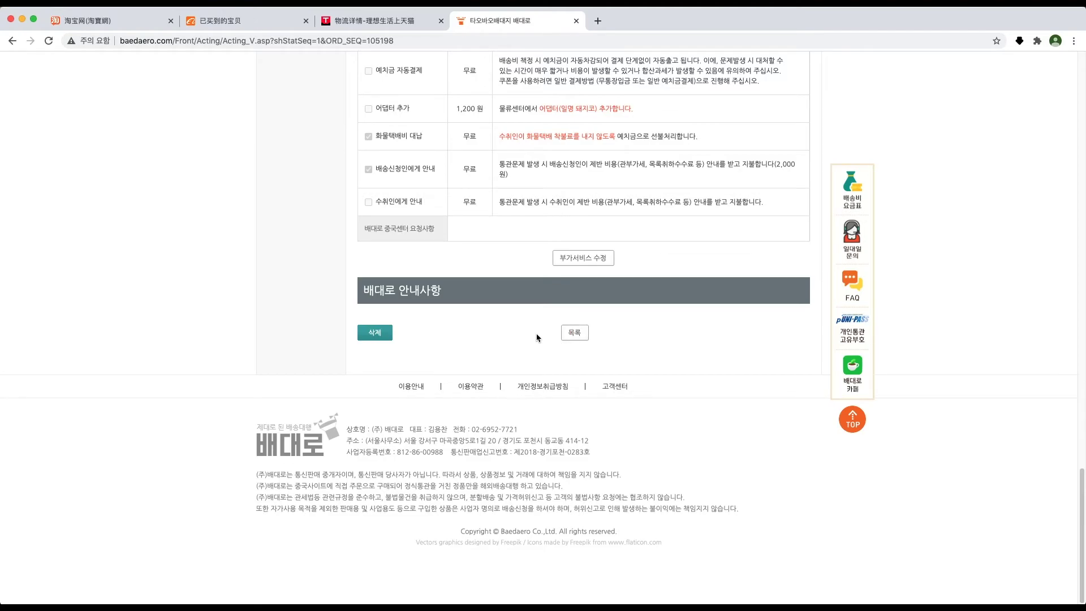
Step: Review the 최종주문 entries in 마이페이지 and open the first listed order
scroll(538, 305, "up", 5)
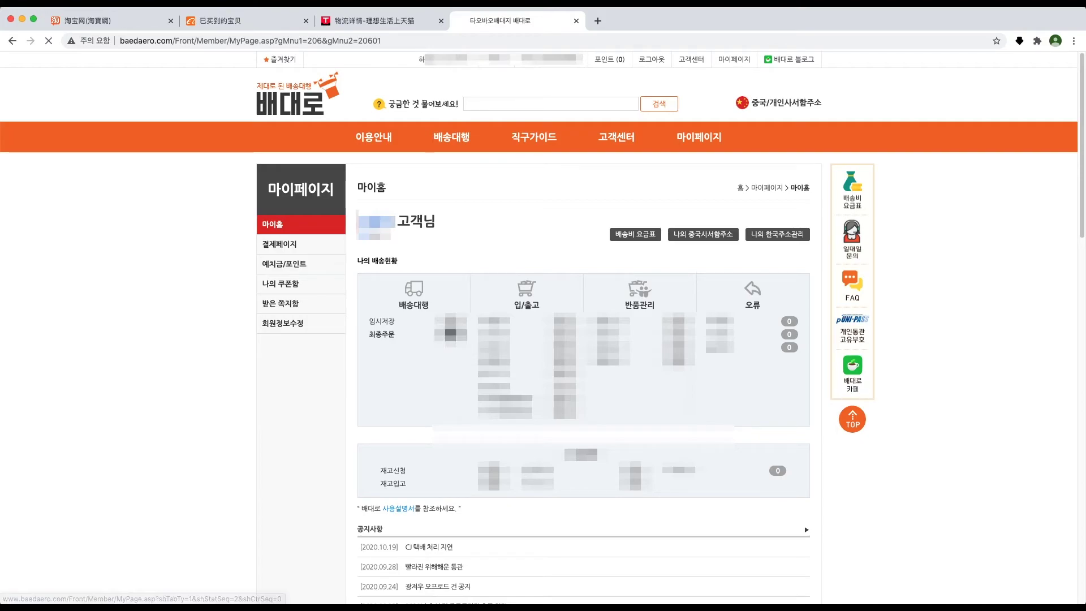
left_click(451, 334)
scroll(564, 395, "down", 1)
scroll(583, 283, "down", 10)
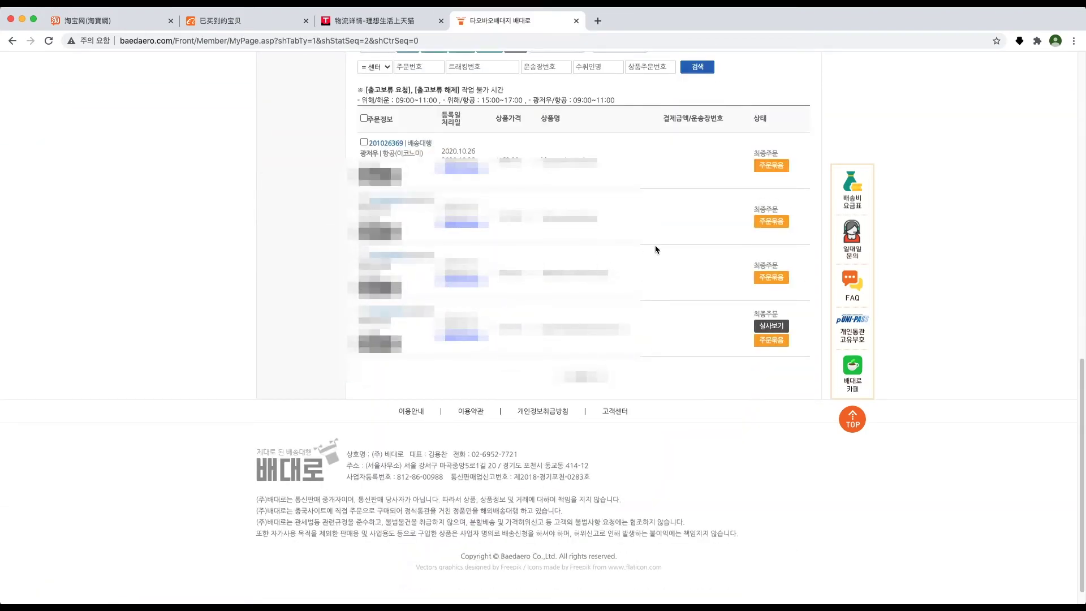
left_click(396, 144)
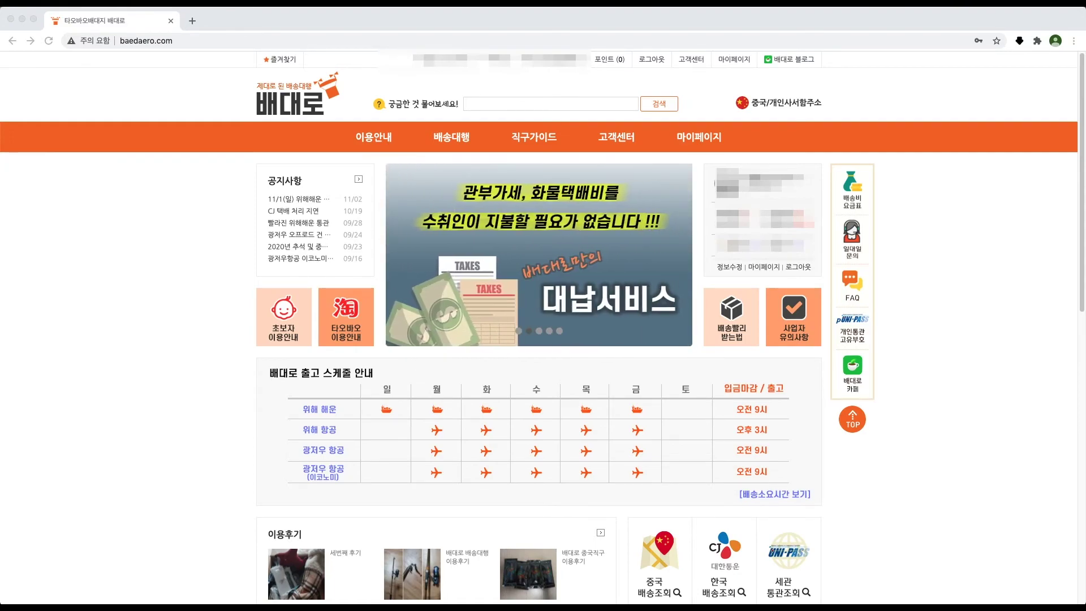
Step: List the 결제대기 orders under 입/출고 in 마이페이지
left_click(964, 307)
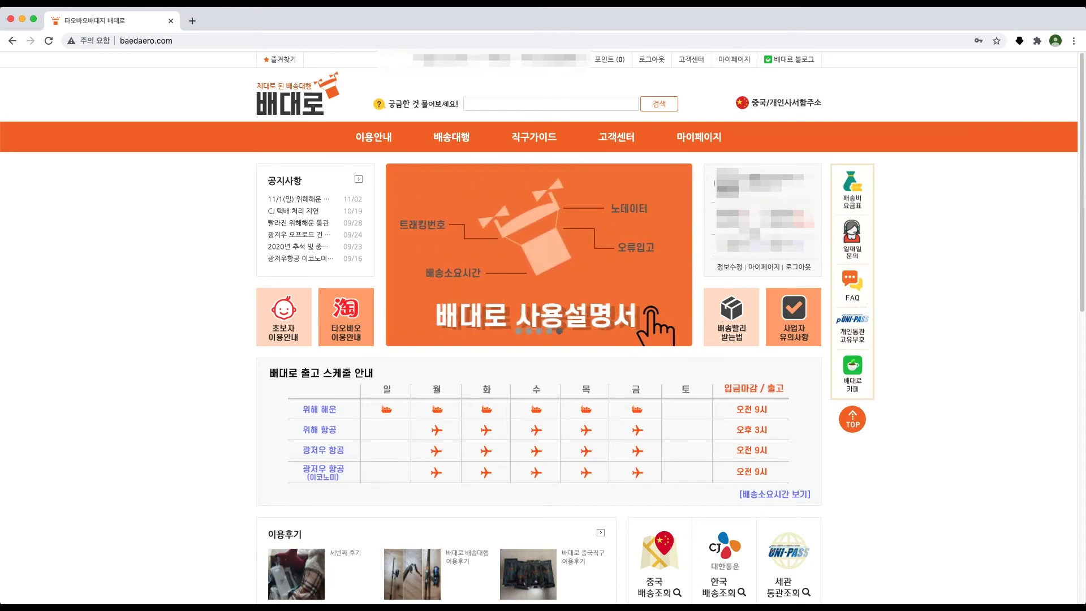
left_click(755, 236)
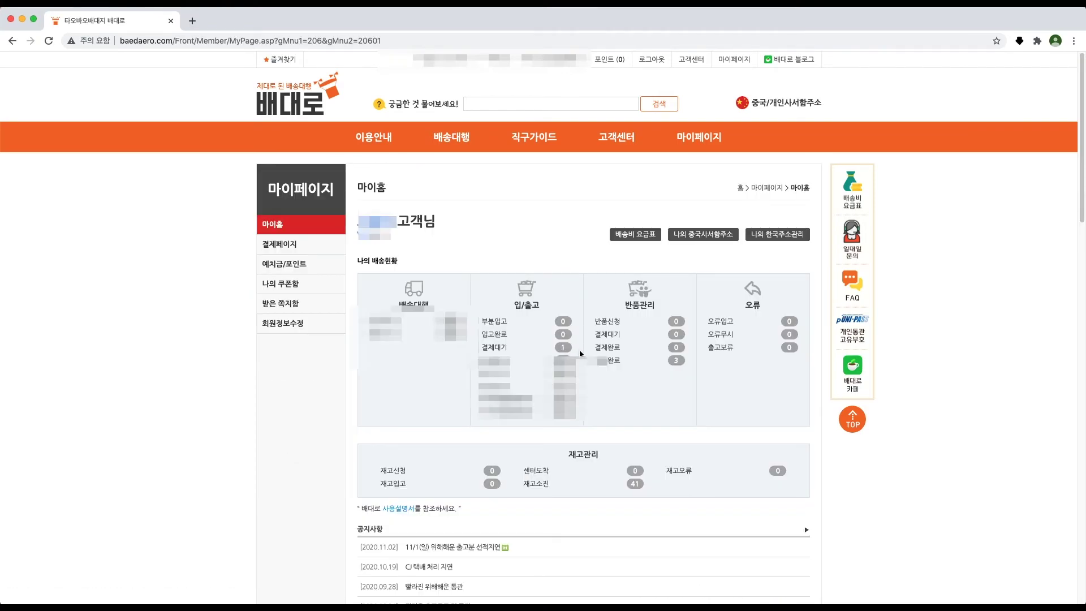
left_click(602, 352)
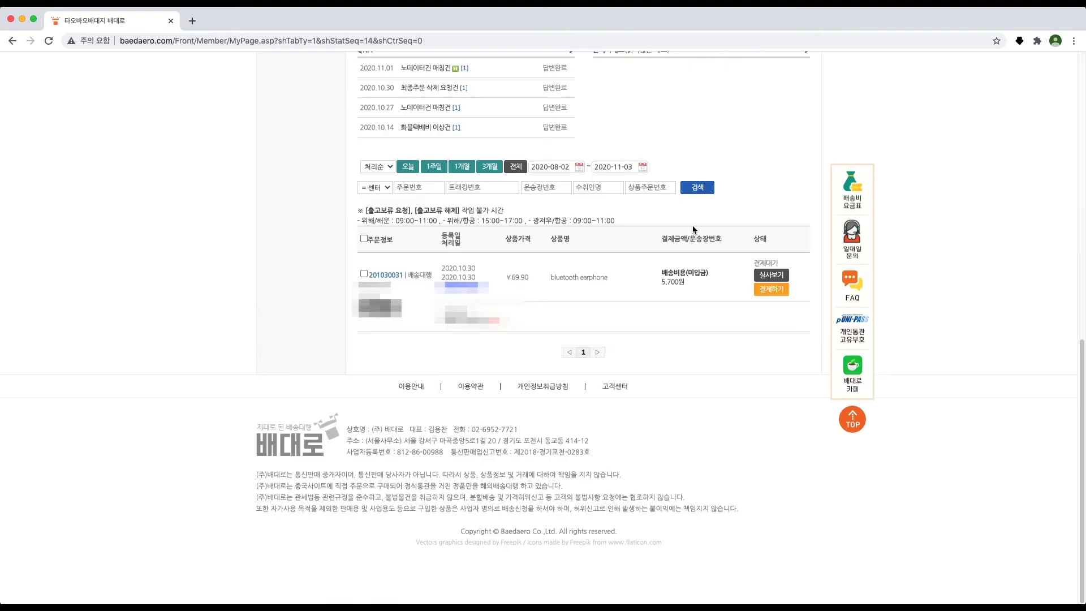
Step: Inspect the 실사보기 photos of the bluetooth earphone order, from the shipping label to the product, and close them
left_click(784, 275)
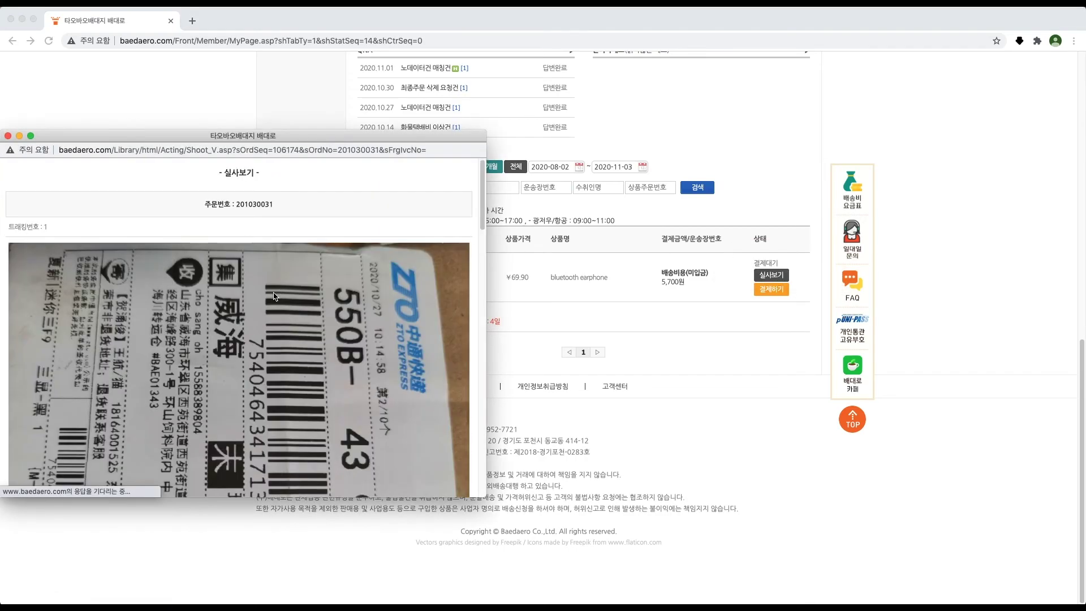
scroll(295, 375, "down", 10)
scroll(294, 375, "down", 15)
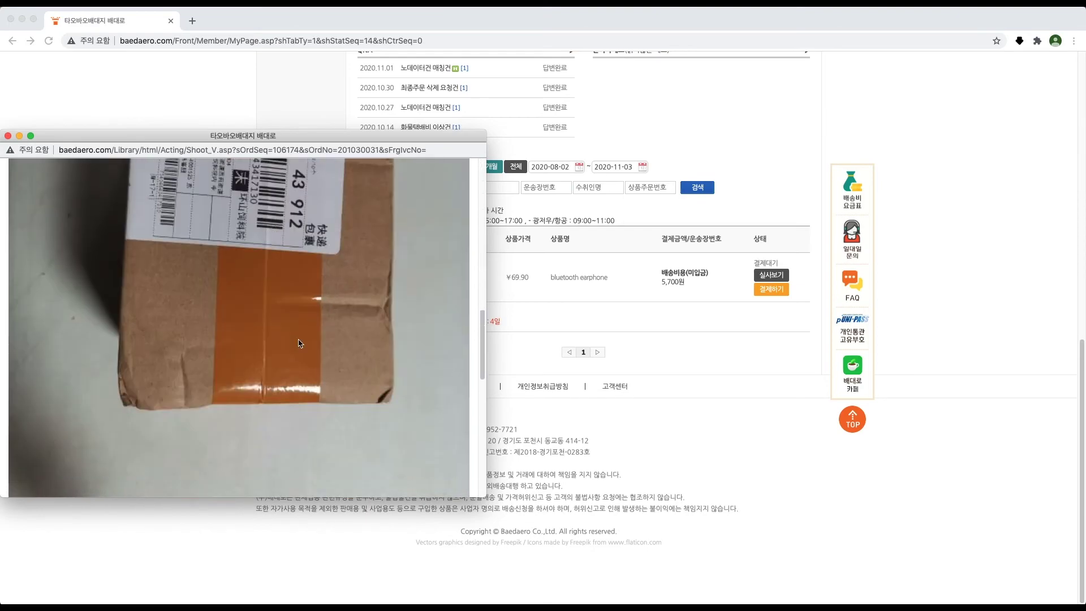
scroll(345, 299, "up", 20)
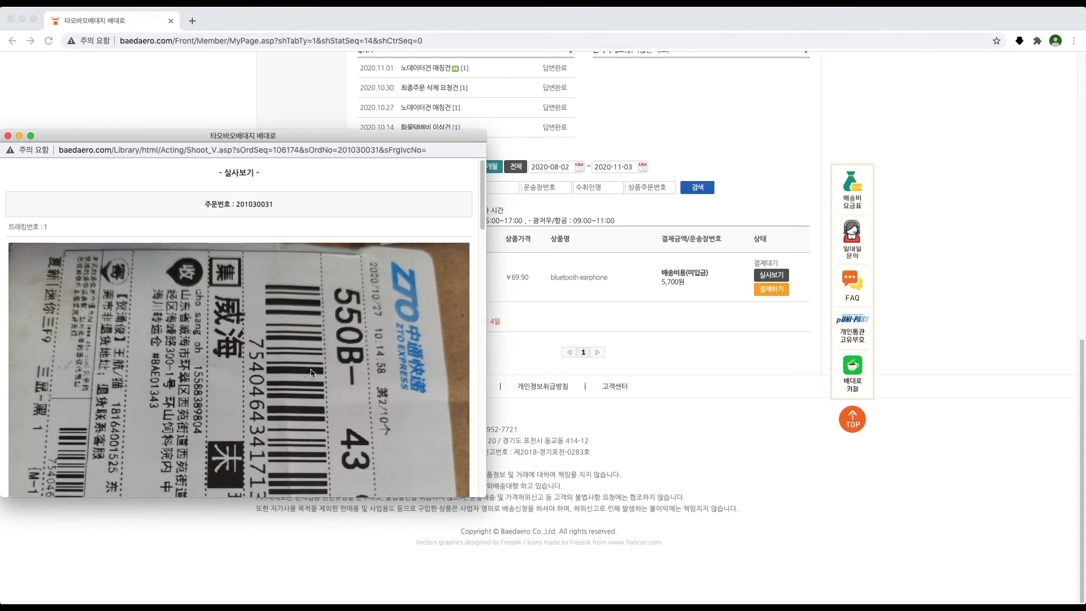
scroll(320, 390, "down", 15)
scroll(269, 421, "down", 10)
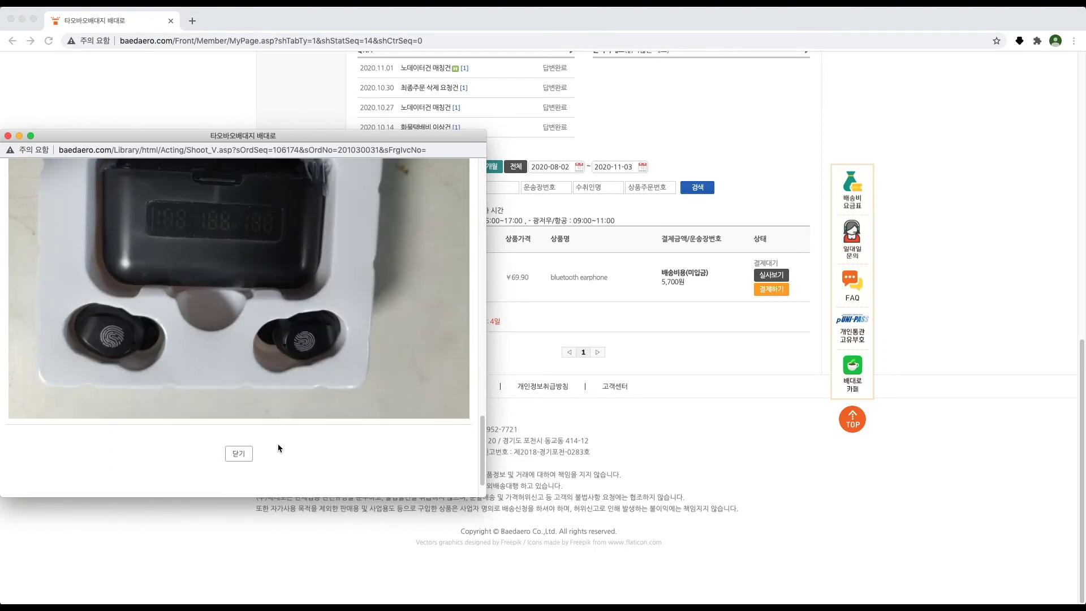
left_click(243, 454)
Step: Open the payment page for the bluetooth earphone order, select the order, choose 예치금 전액 결제 and set the 예치금 결제 amount to 5,700원
left_click(778, 295)
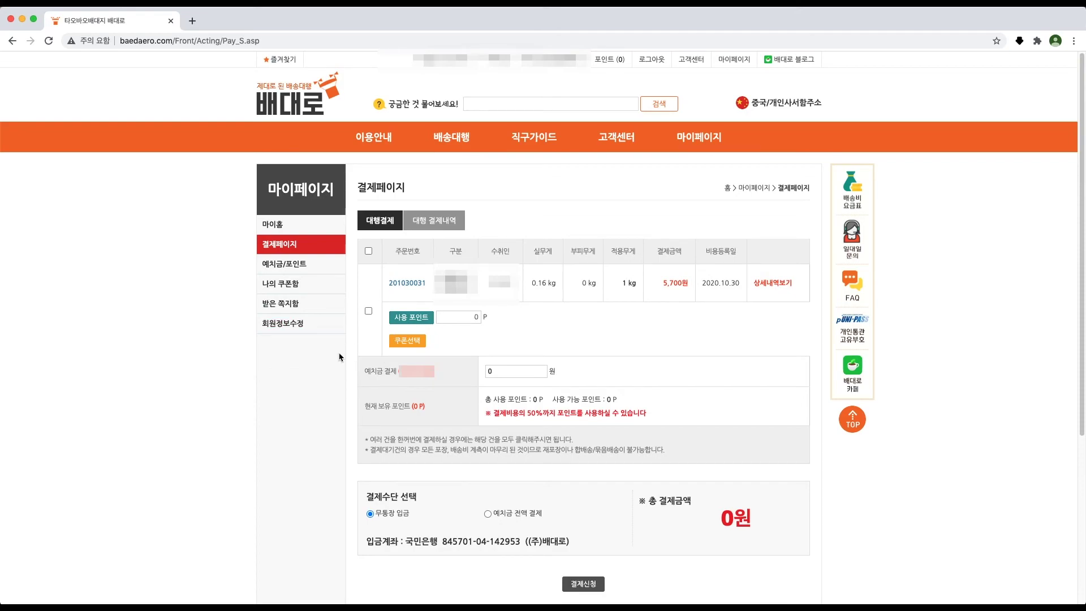
left_click(368, 250)
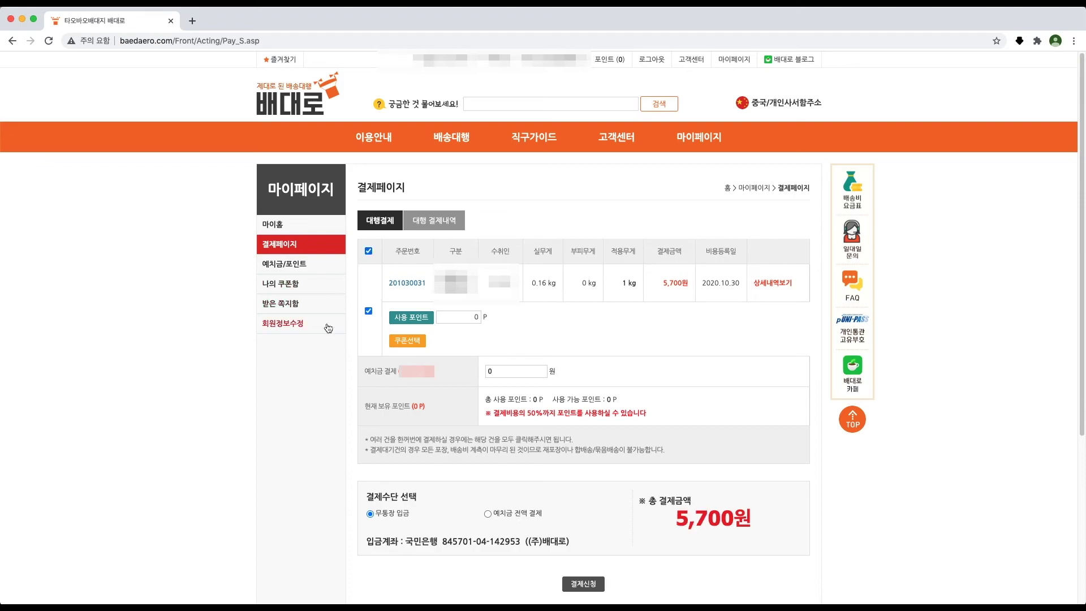
left_click(526, 370)
left_click(516, 519)
type("57")
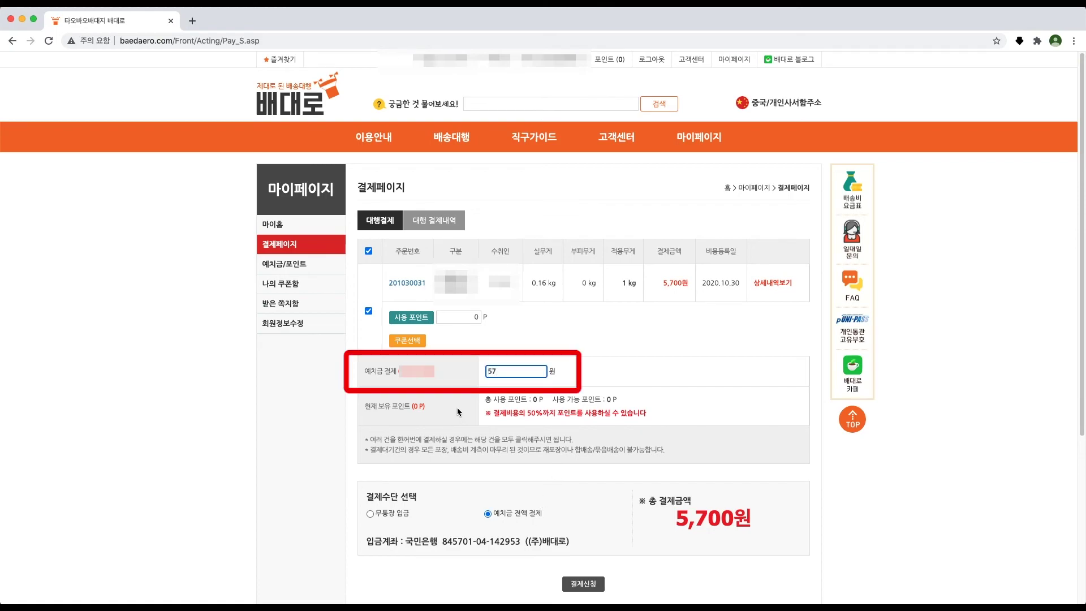
type("00")
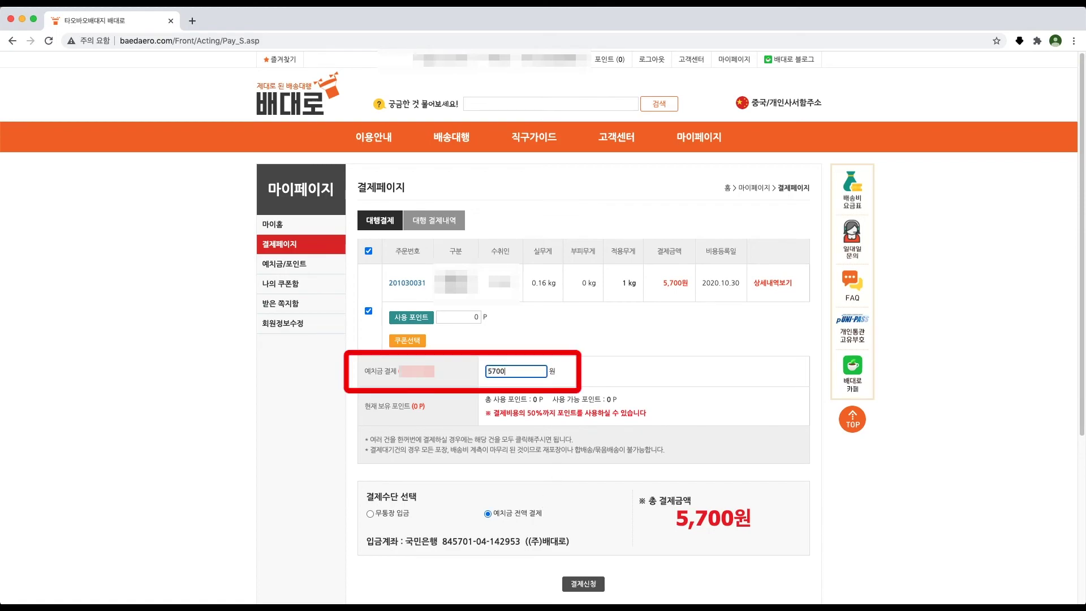
left_click(592, 428)
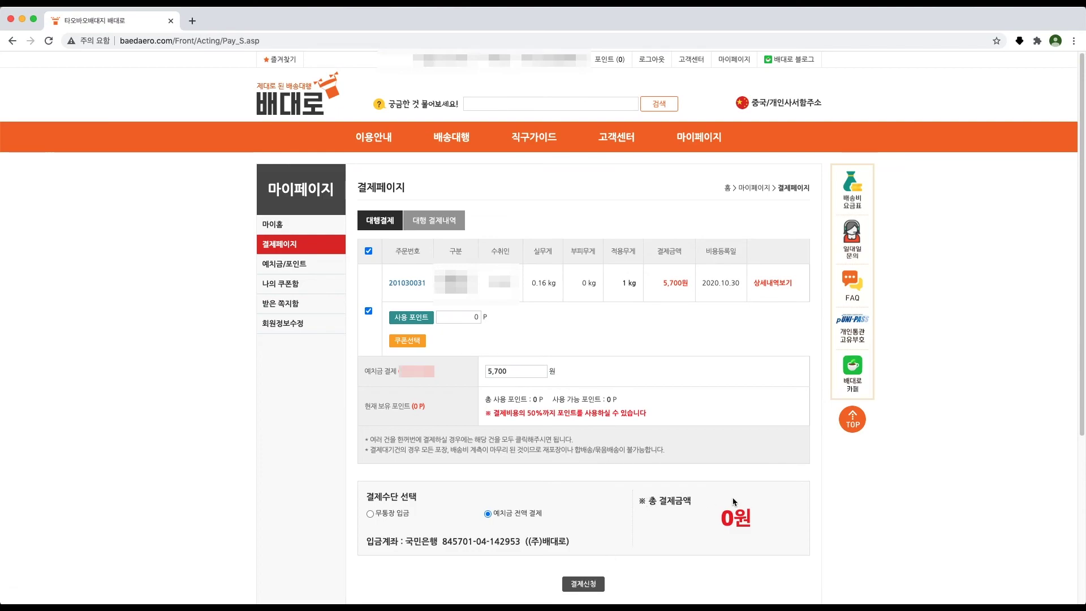
Step: Submit the payment request for the selected order and confirm the payment
left_click(593, 583)
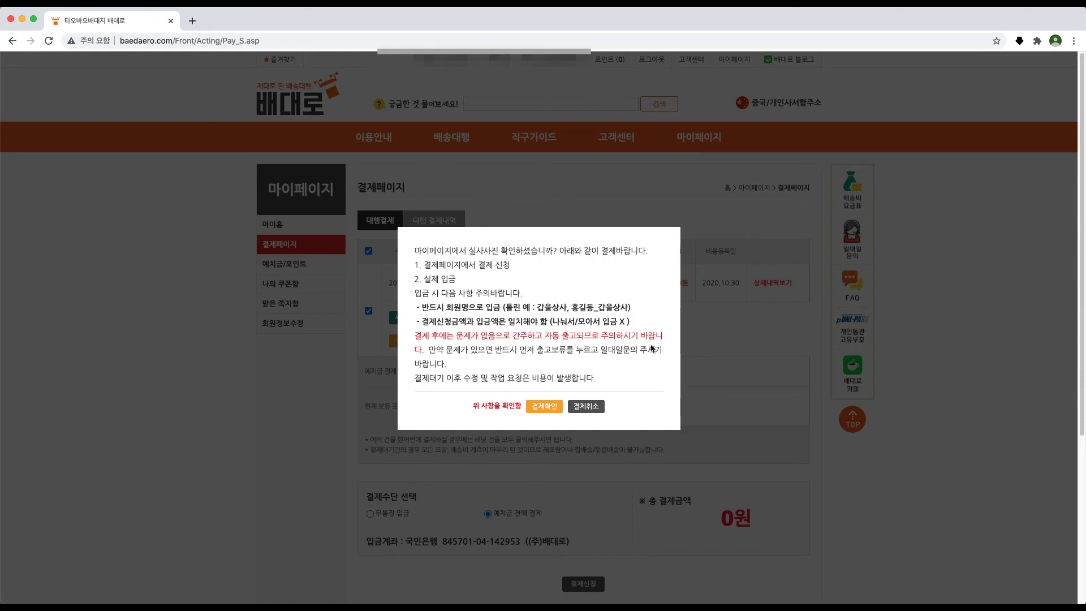
left_click(544, 406)
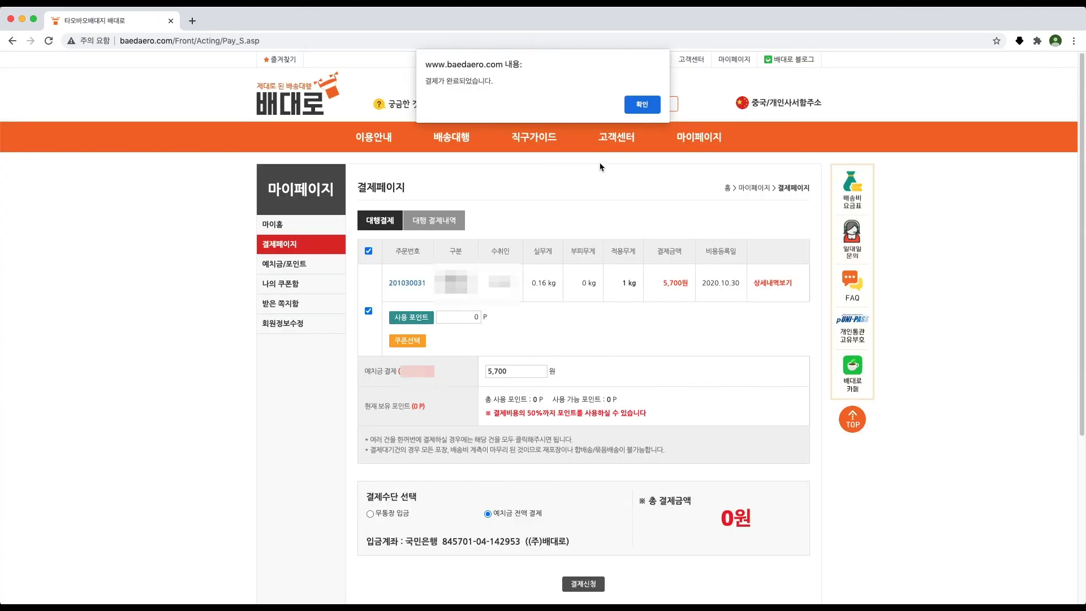
left_click(638, 109)
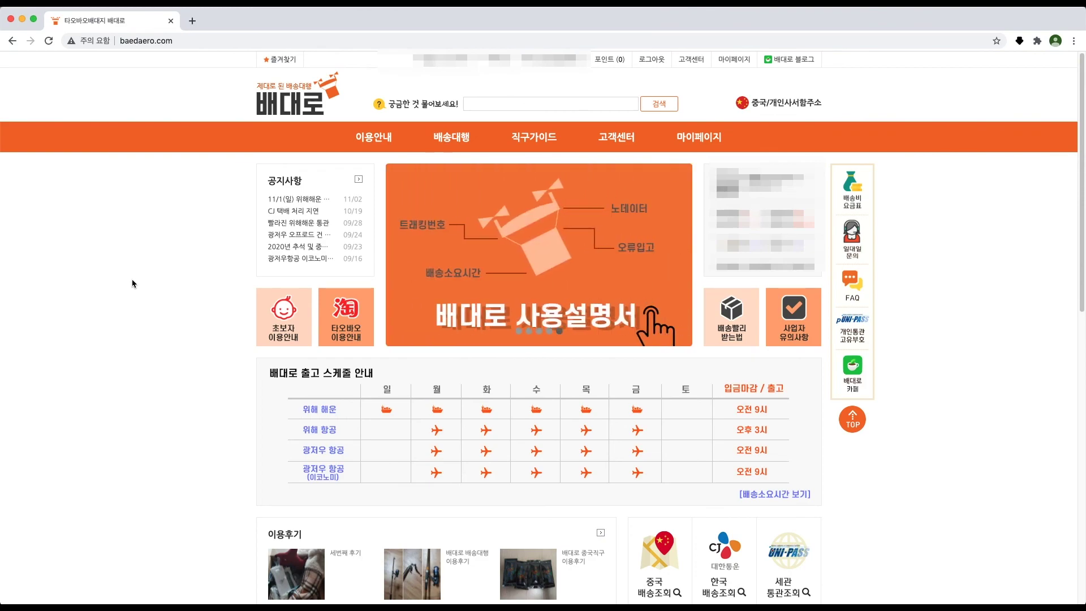
Step: Open the 자주하는질문 list of the 고객센터
mouse_move(635, 138)
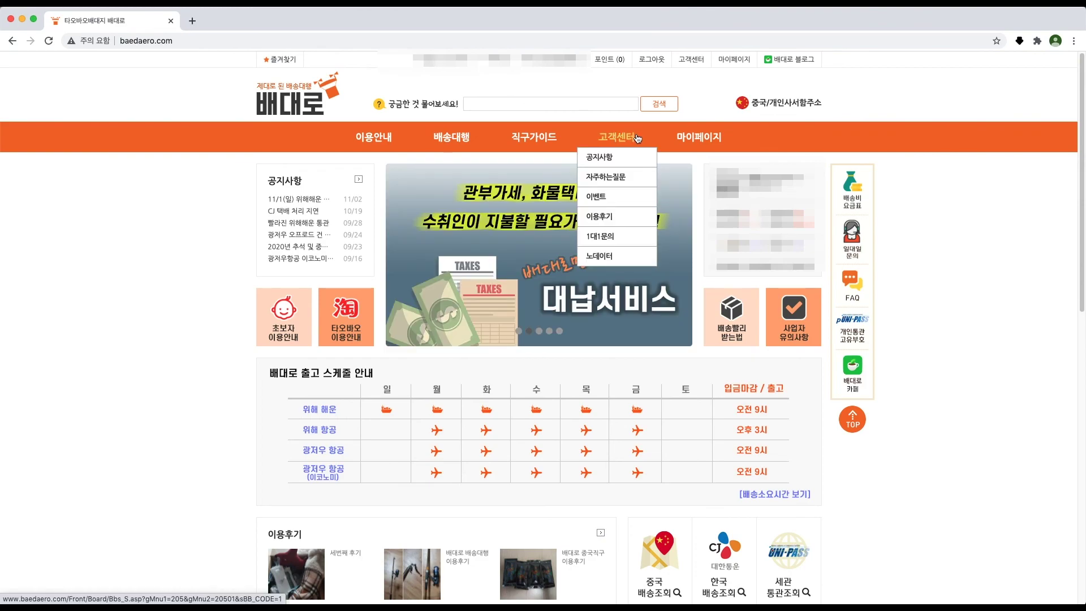
left_click(622, 177)
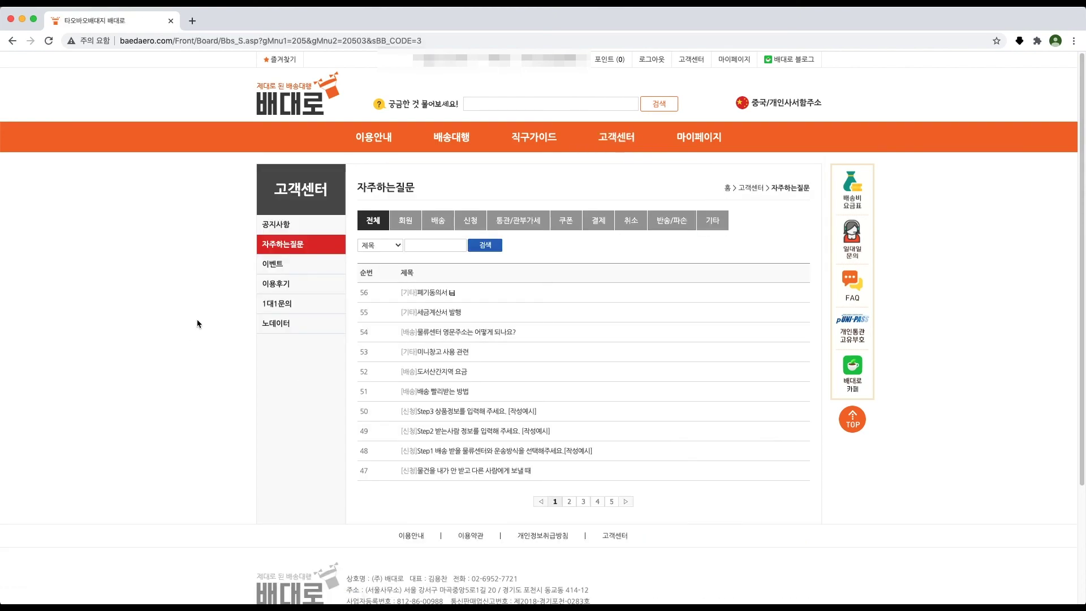